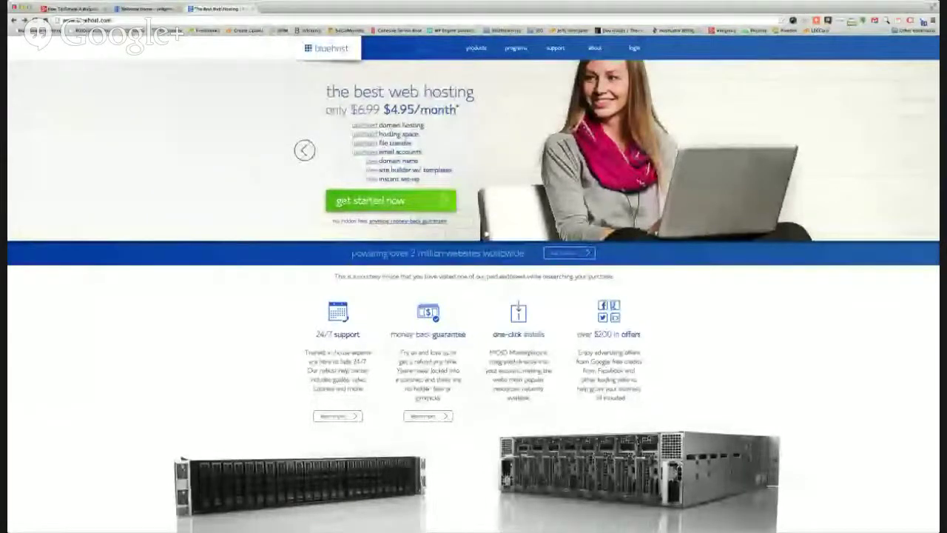
Start Bluehost sign-up, enter the owner's existing domain, and clear the new-domain field
{"action": "left_click", "coordinate": [372, 206]}
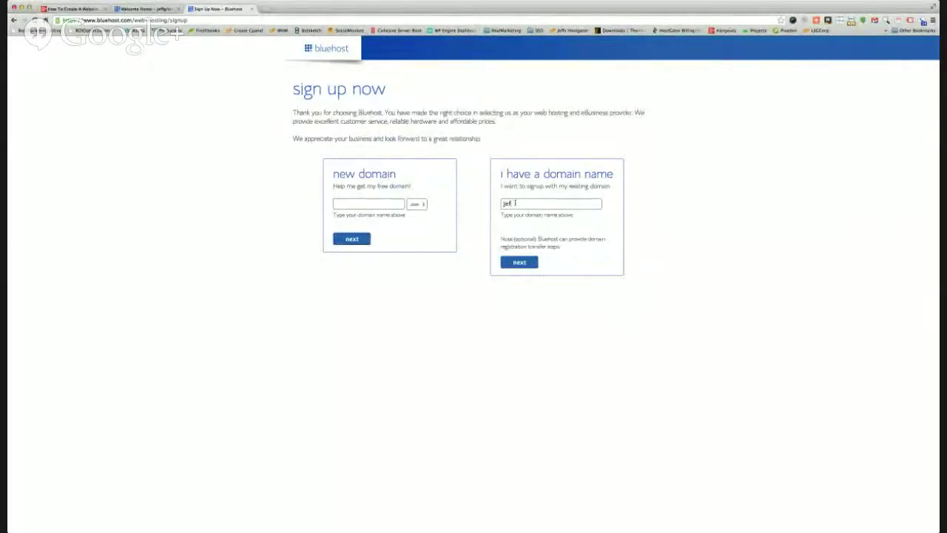
{"action": "type", "text": "den"}
{"action": "left_click", "coordinate": [518, 226]}
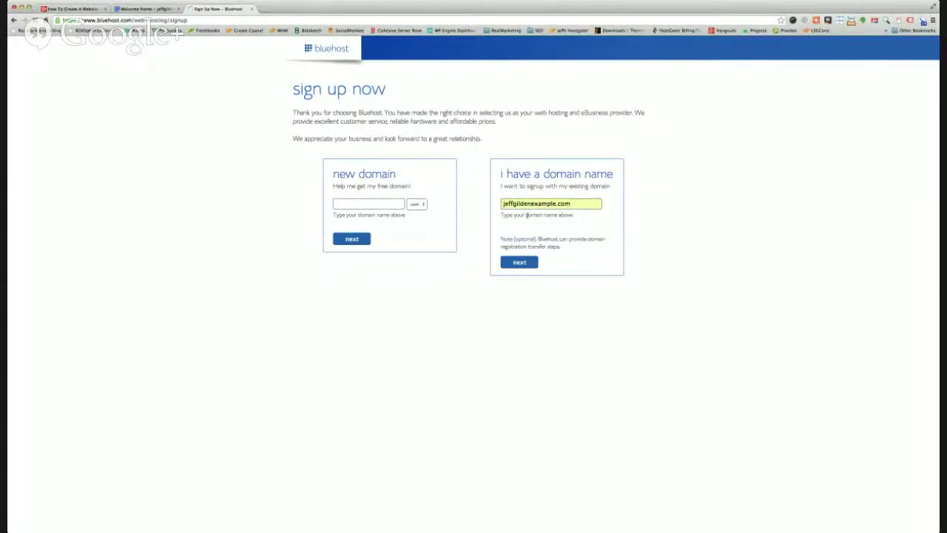
{"action": "left_click", "coordinate": [14, 19]}
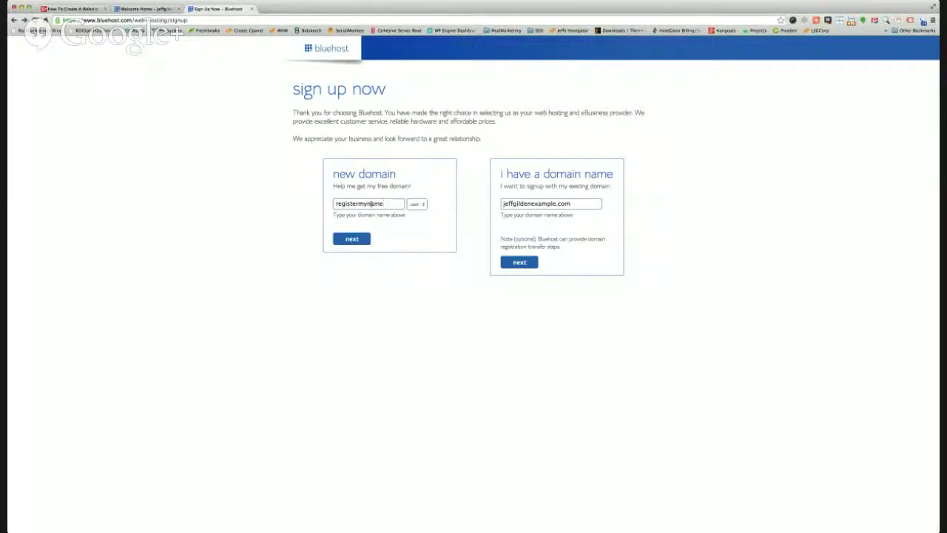
{"action": "key", "text": "super+a"}
{"action": "key", "text": "BackSpace"}
Continue with the existing domain and turn off the Site Backup Pro and SiteLock add-ons
{"action": "left_click", "coordinate": [526, 265]}
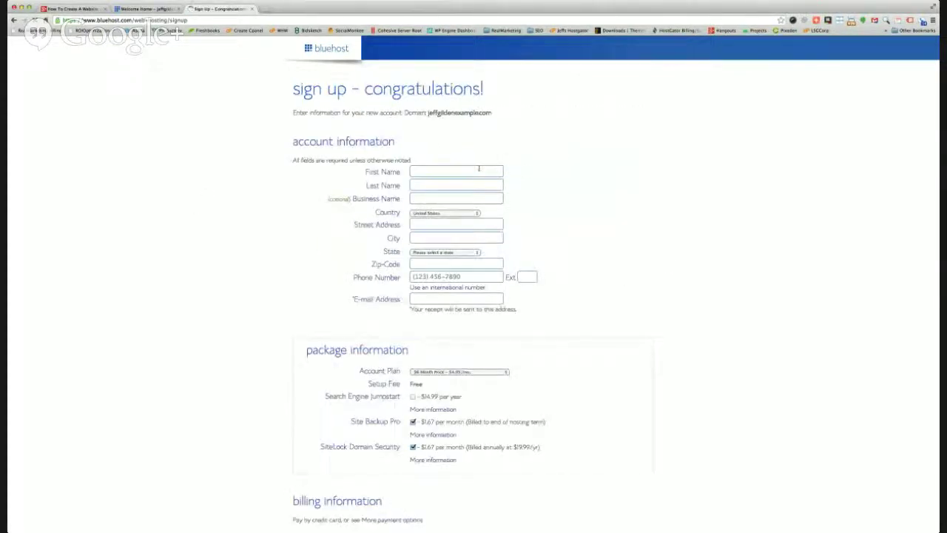
{"action": "scroll", "coordinate": [276, 287], "scroll_direction": "down", "scroll_amount": 3}
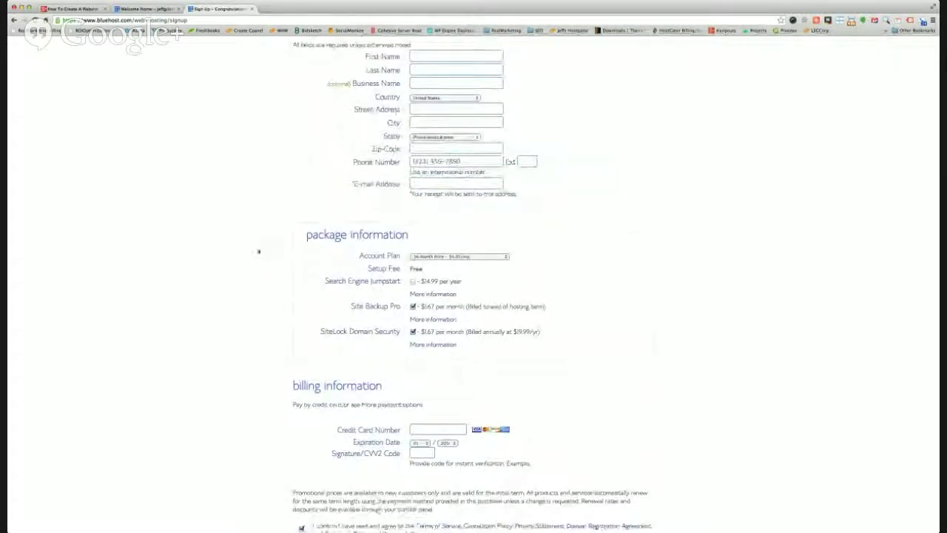
{"action": "left_click", "coordinate": [413, 306]}
{"action": "left_click", "coordinate": [413, 332]}
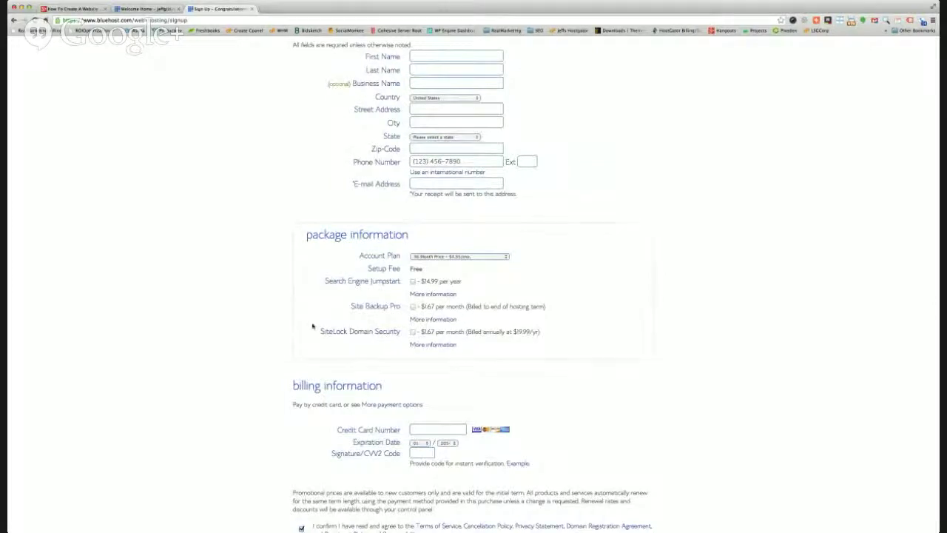
Choose the 36 Month Price plan and close the sign-up tab
{"action": "scroll", "coordinate": [313, 327], "scroll_direction": "down", "scroll_amount": 2}
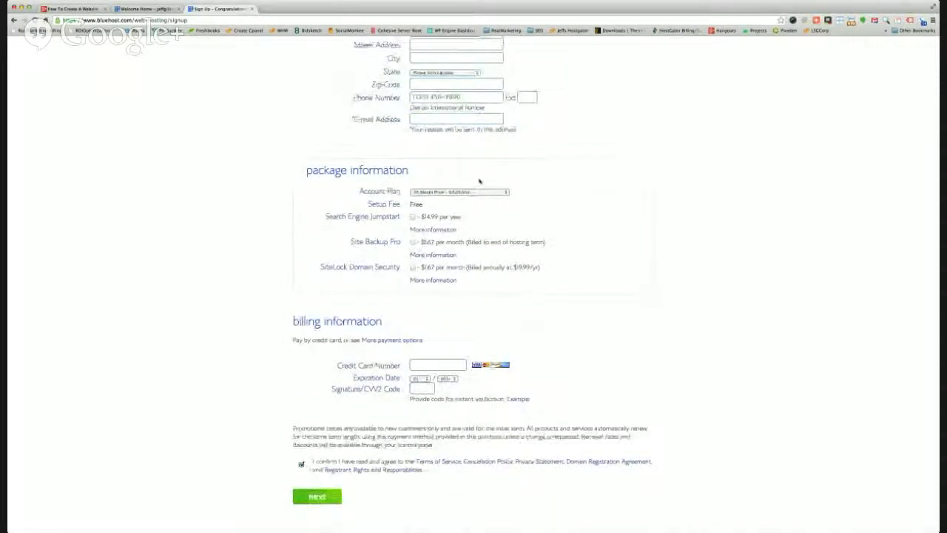
{"action": "left_click", "coordinate": [441, 192]}
{"action": "left_click", "coordinate": [441, 186]}
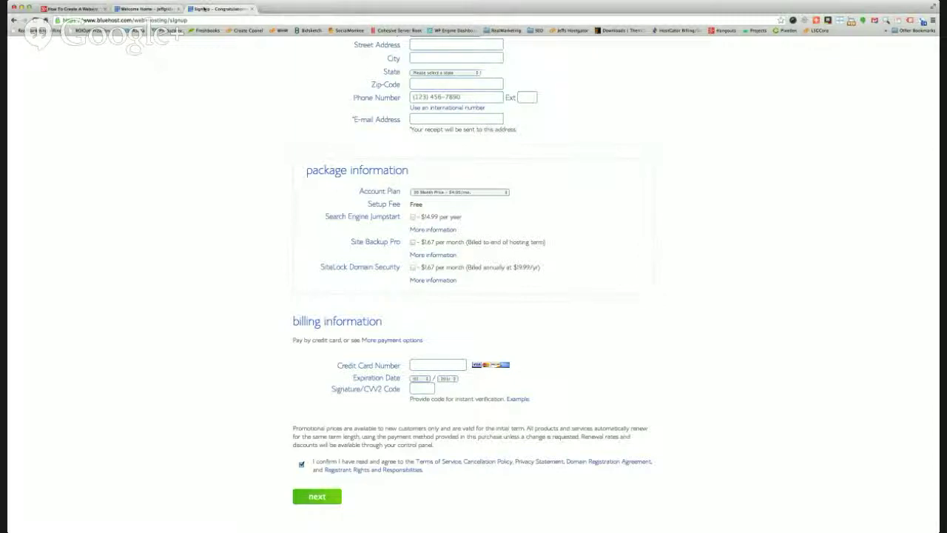
{"action": "left_click", "coordinate": [251, 9]}
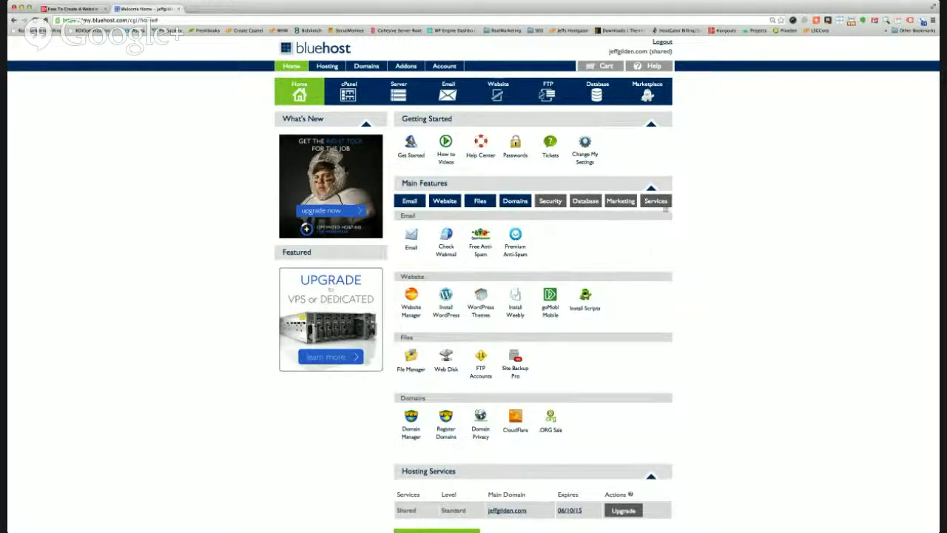
Launch Install WordPress from the control panel's Website section
{"action": "scroll", "coordinate": [677, 256], "scroll_direction": "down", "scroll_amount": 2}
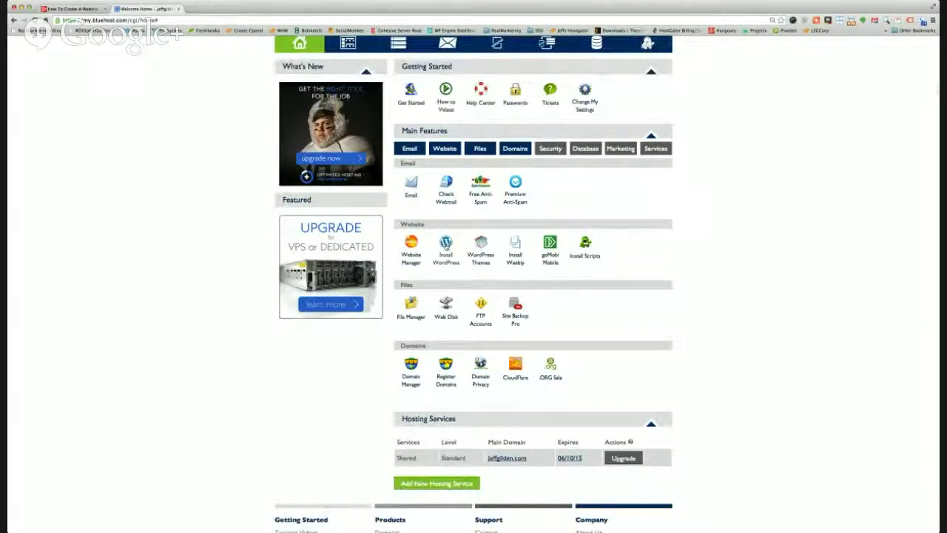
{"action": "left_click", "coordinate": [446, 244]}
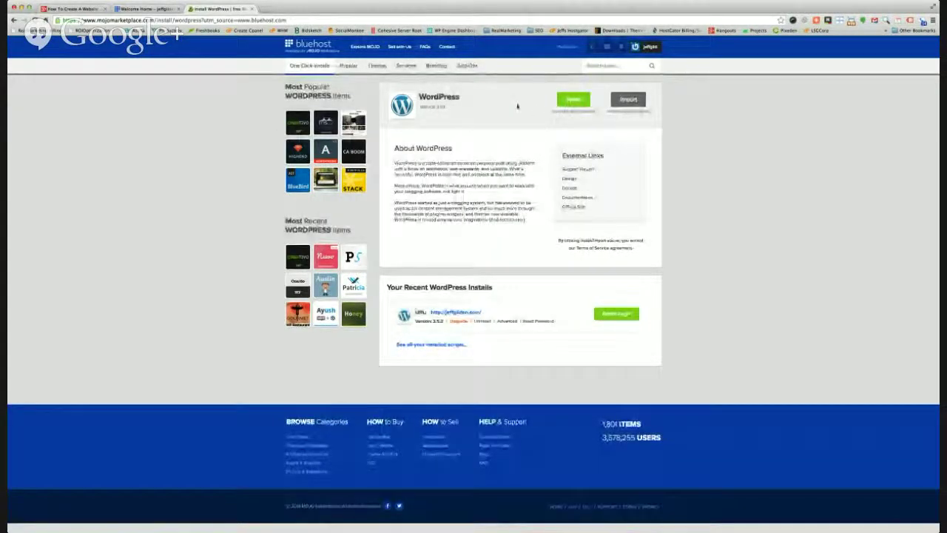
Begin the WordPress install, keep the account's domain selected, and run Check Domain
{"action": "left_click", "coordinate": [573, 100]}
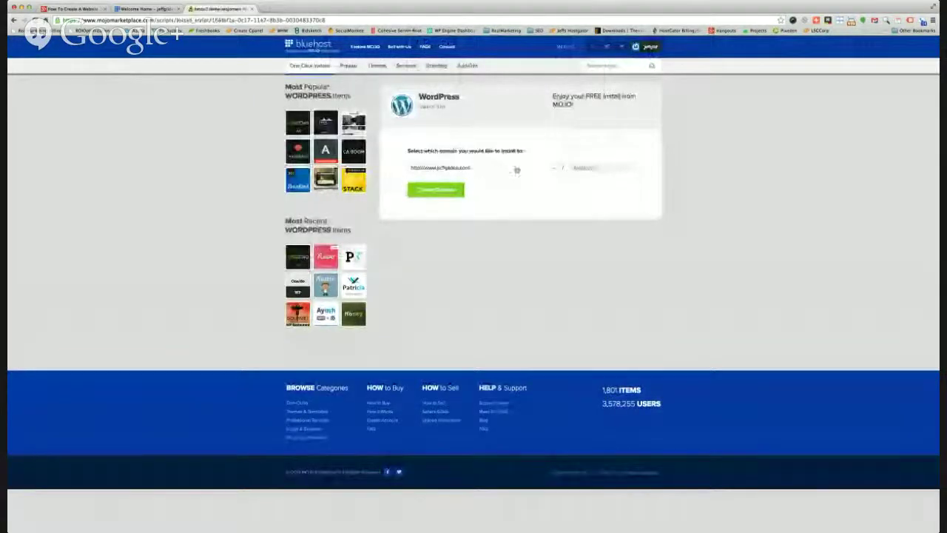
{"action": "left_click", "coordinate": [526, 169]}
{"action": "left_click", "coordinate": [528, 169]}
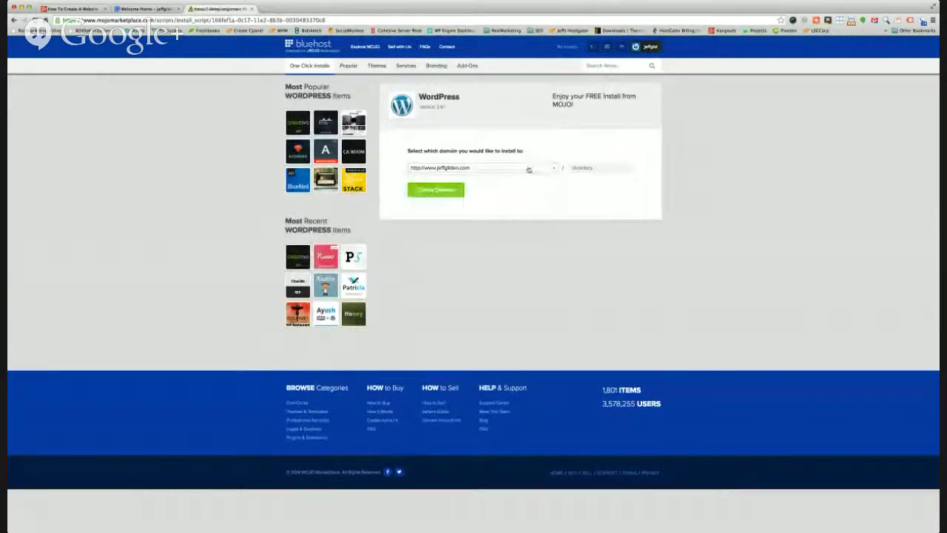
{"action": "left_click", "coordinate": [484, 169]}
{"action": "left_click", "coordinate": [477, 195]}
{"action": "left_click", "coordinate": [447, 191]}
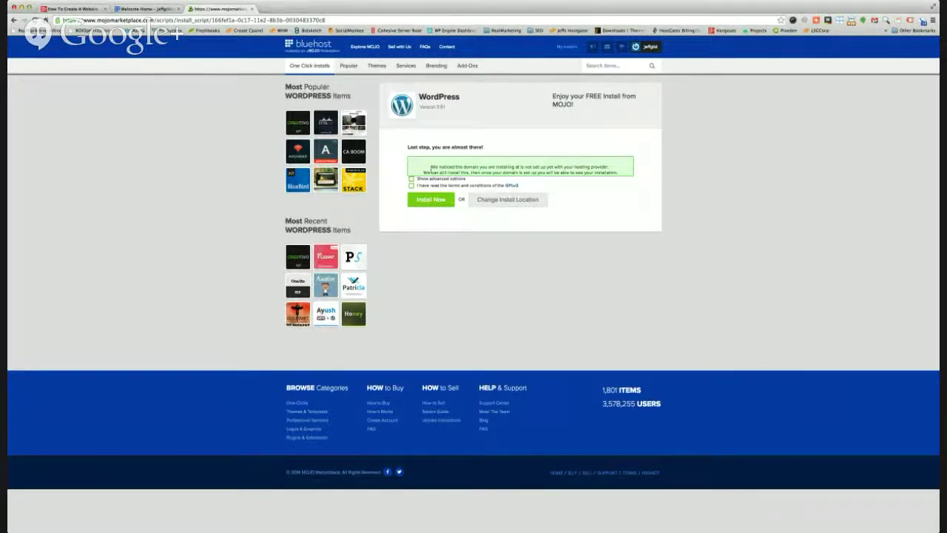
{"action": "left_click_drag", "start_coordinate": [431, 169], "coordinate": [614, 173]}
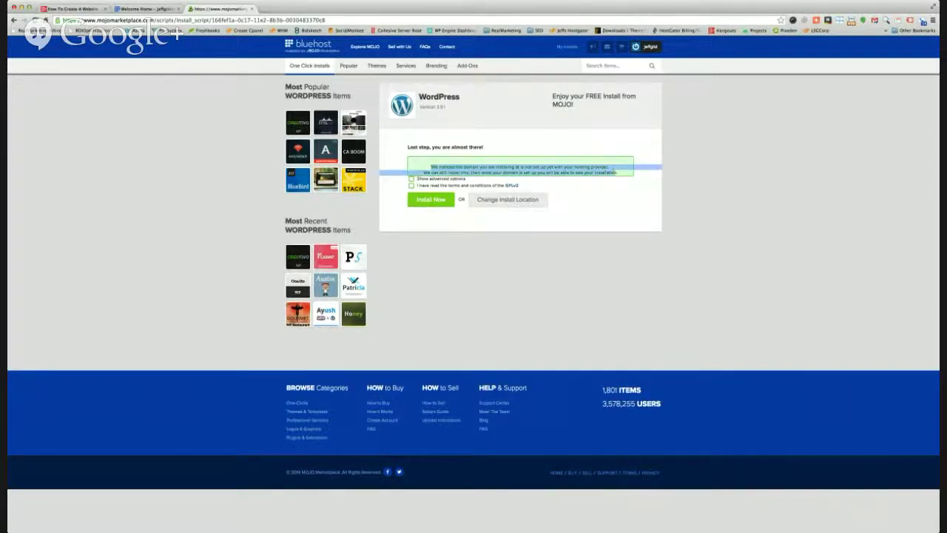
{"action": "left_click", "coordinate": [654, 177]}
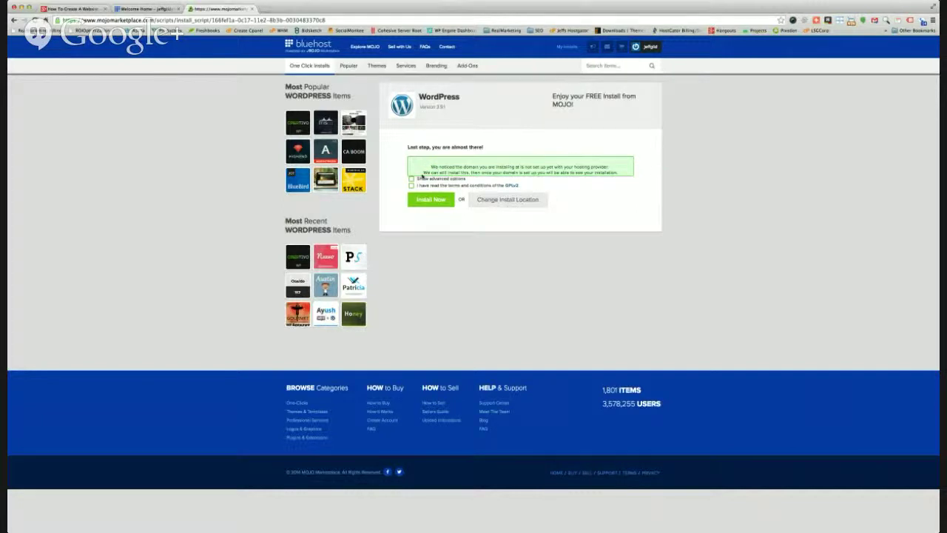
In advanced options, replace the My Site title with the domain name and enter the admin username and password
{"action": "left_click", "coordinate": [412, 179]}
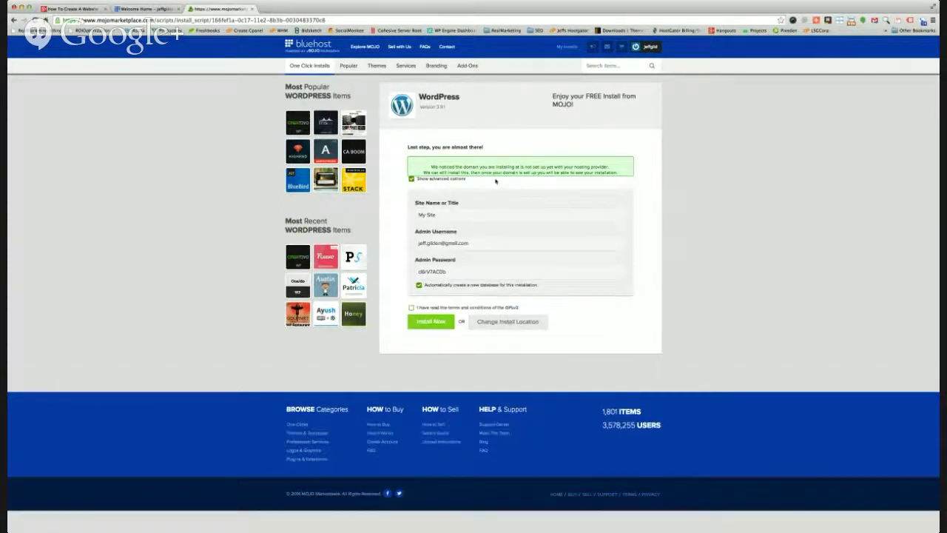
{"action": "left_click", "coordinate": [446, 213]}
{"action": "triple_click", "coordinate": [447, 214]}
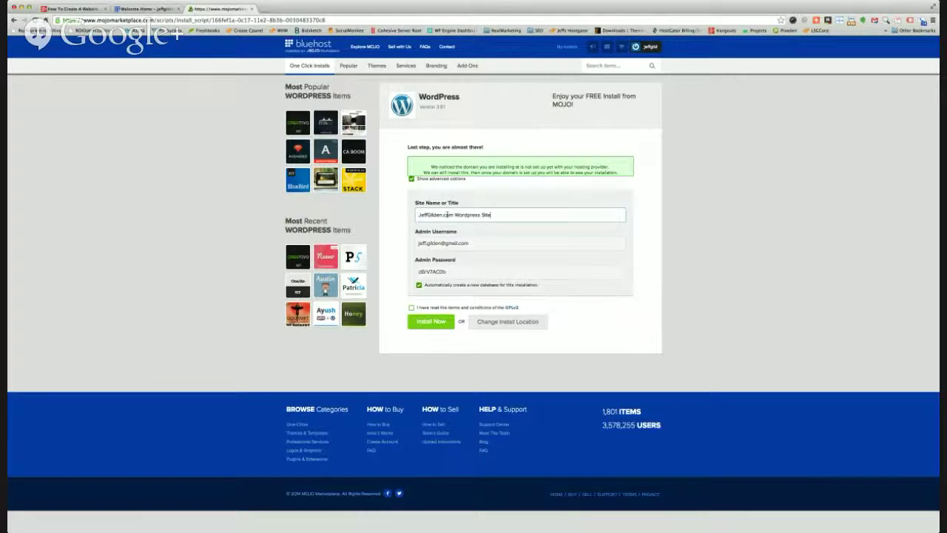
{"action": "key", "text": "Tab"}
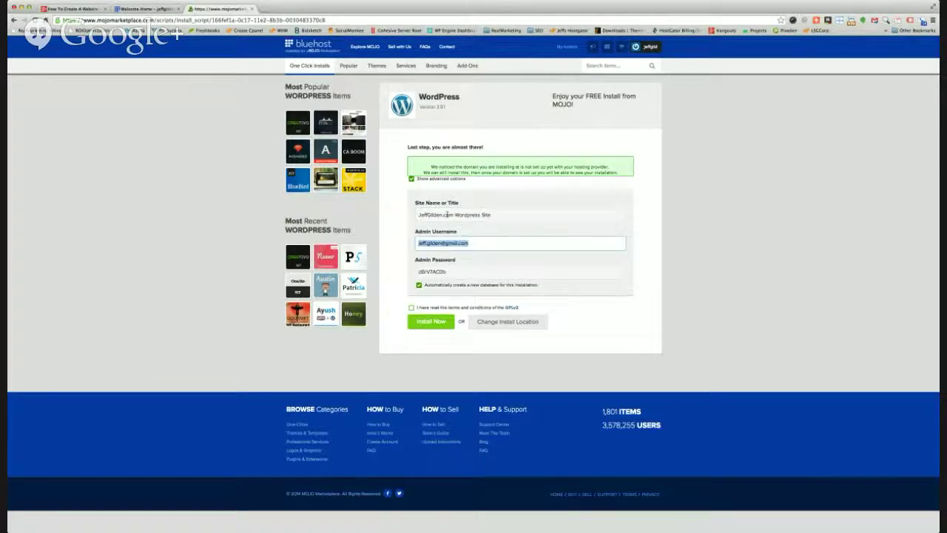
{"action": "key", "text": "Tab"}
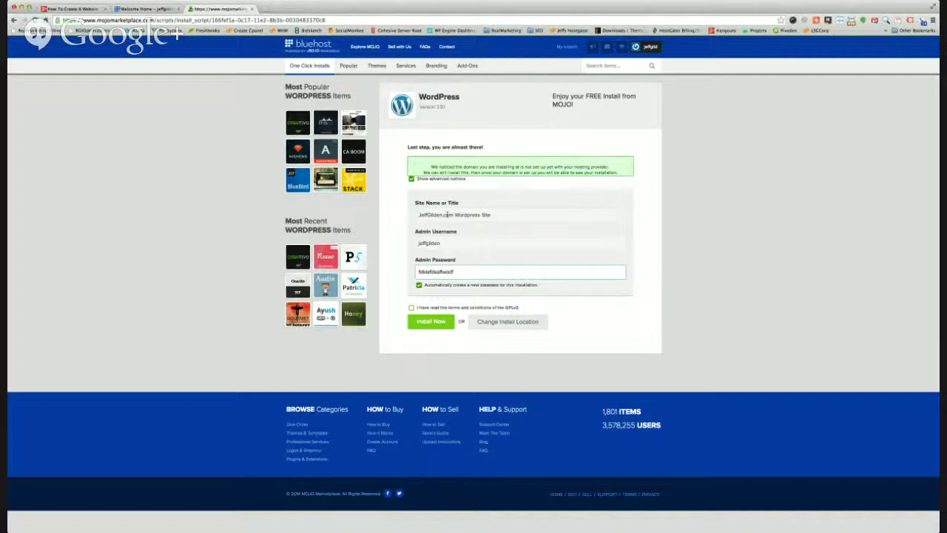
Accept the terms, run Install Now, and load the site's homepage in a new tab
{"action": "left_click", "coordinate": [411, 307]}
{"action": "left_click", "coordinate": [426, 325]}
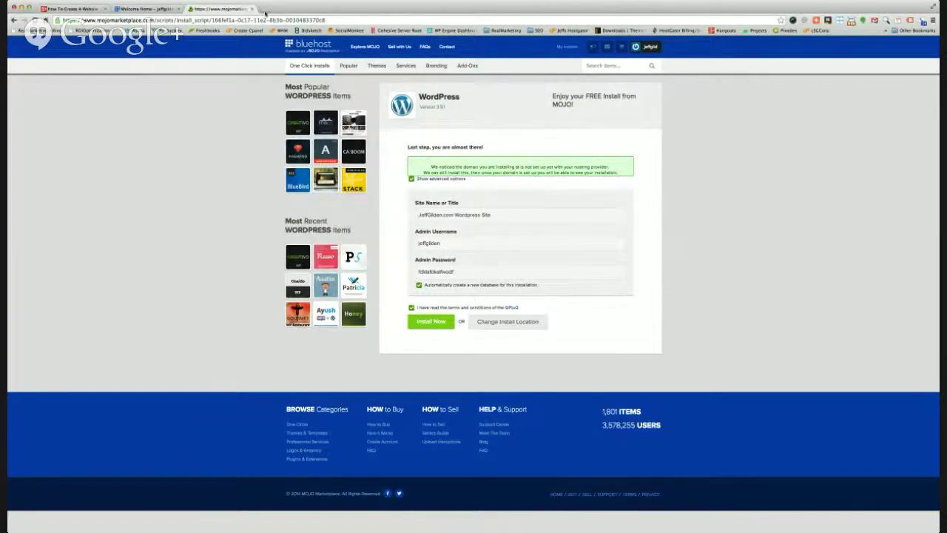
{"action": "left_click", "coordinate": [264, 8]}
{"action": "type", "text": "jeffgilden.com"}
{"action": "key", "text": "Return"}
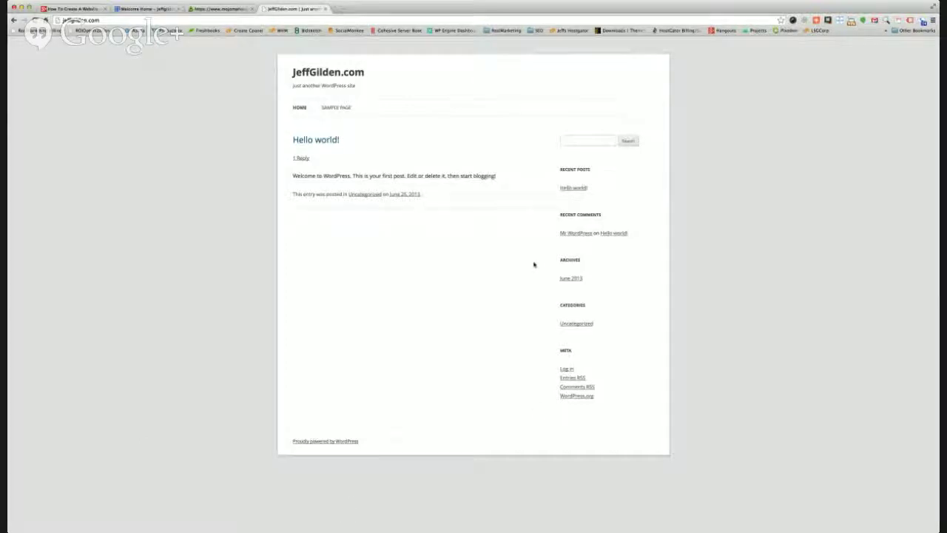
Go to the site's /wp-admin address and submit the login form
{"action": "left_click", "coordinate": [153, 20]}
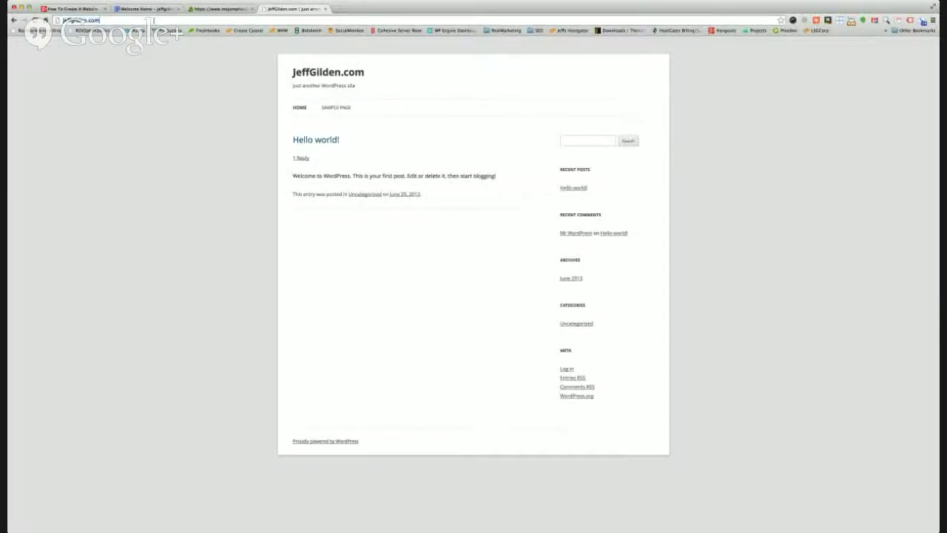
{"action": "type", "text": "/wp-admin"}
{"action": "key", "text": "Return"}
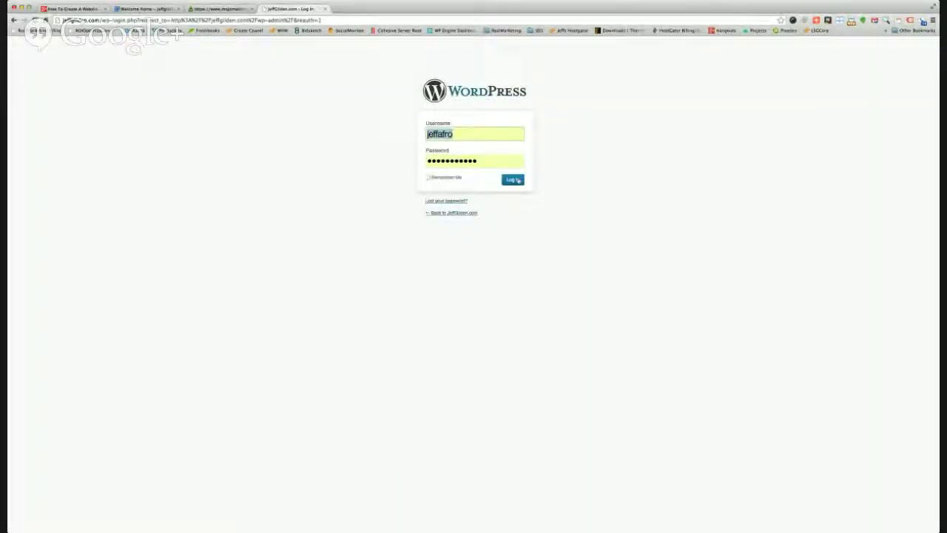
{"action": "left_click", "coordinate": [518, 181]}
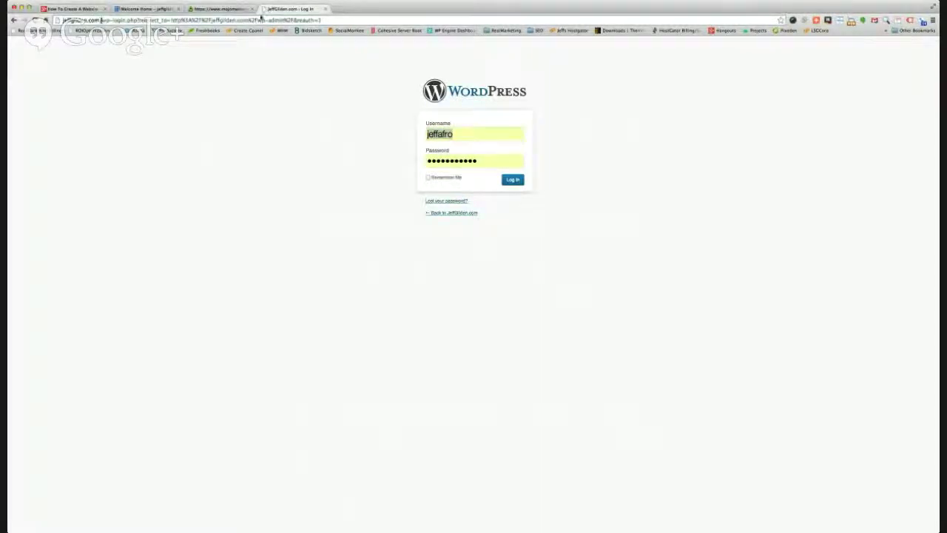
Re-enter the site's full /wp-admin address and log in as the admin
{"action": "left_click", "coordinate": [333, 20]}
{"action": "type", "text": "jeffgilden.com/wp-admin"}
{"action": "key", "text": "Return"}
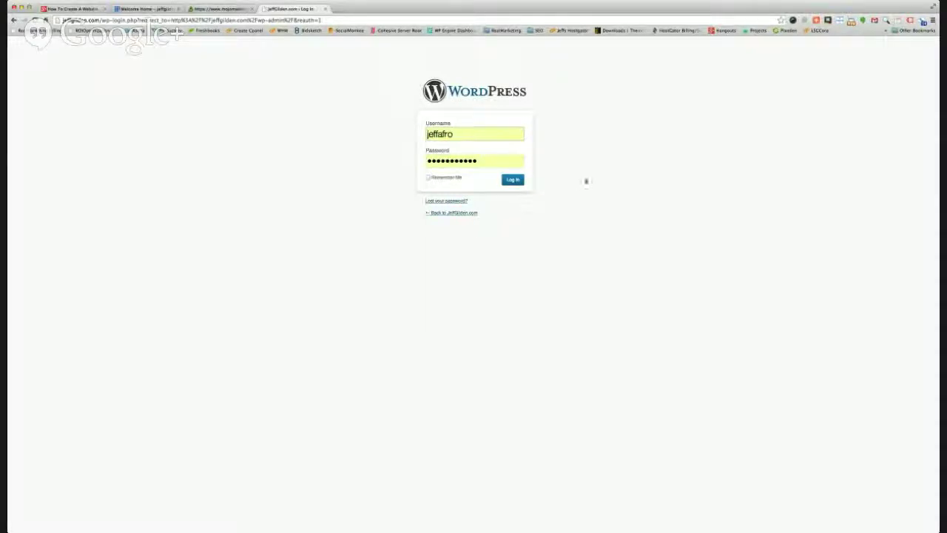
{"action": "left_click", "coordinate": [512, 180]}
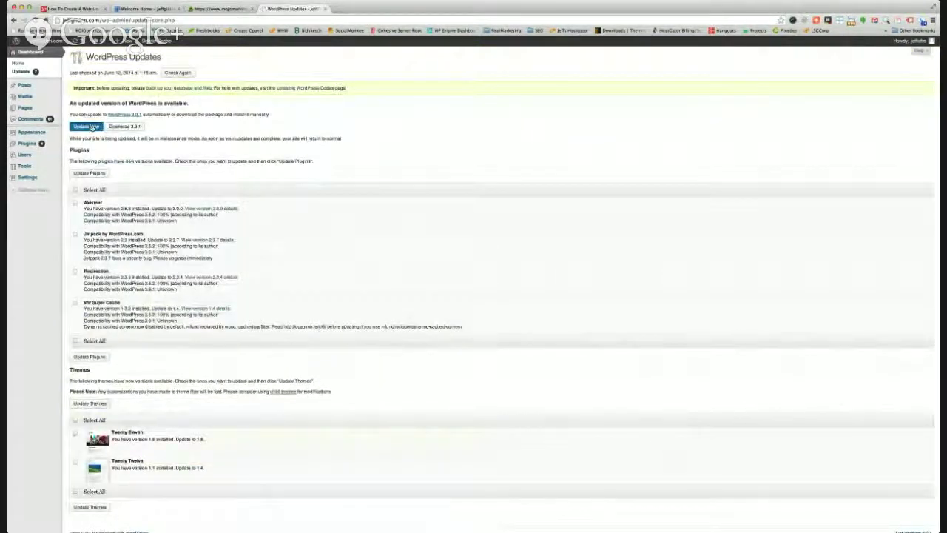
Update WordPress to 3.9.1, then reopen the Dashboard's Updates page
{"action": "left_click", "coordinate": [92, 127]}
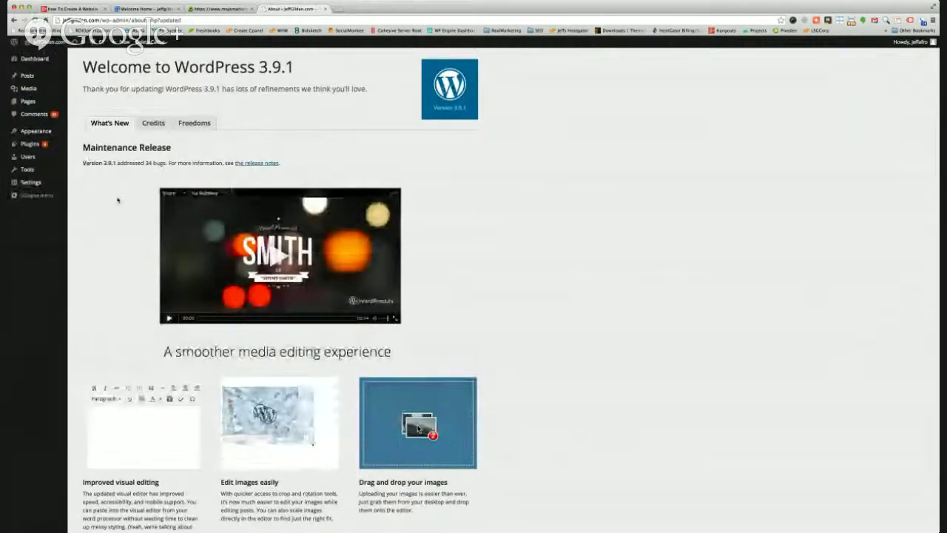
{"action": "mouse_move", "coordinate": [42, 61]}
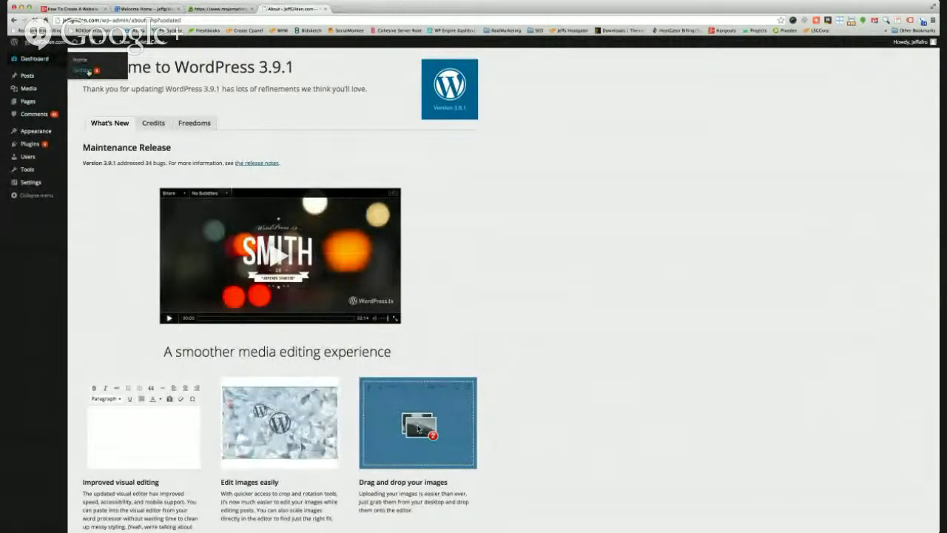
{"action": "left_click", "coordinate": [88, 72]}
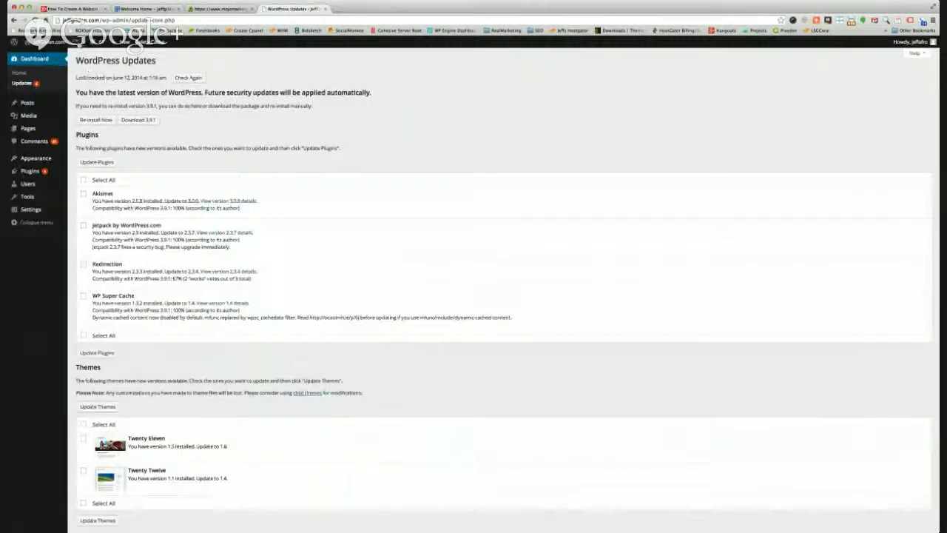
Select all four plugins, update them, and go back to the Plugins page
{"action": "left_click", "coordinate": [83, 180]}
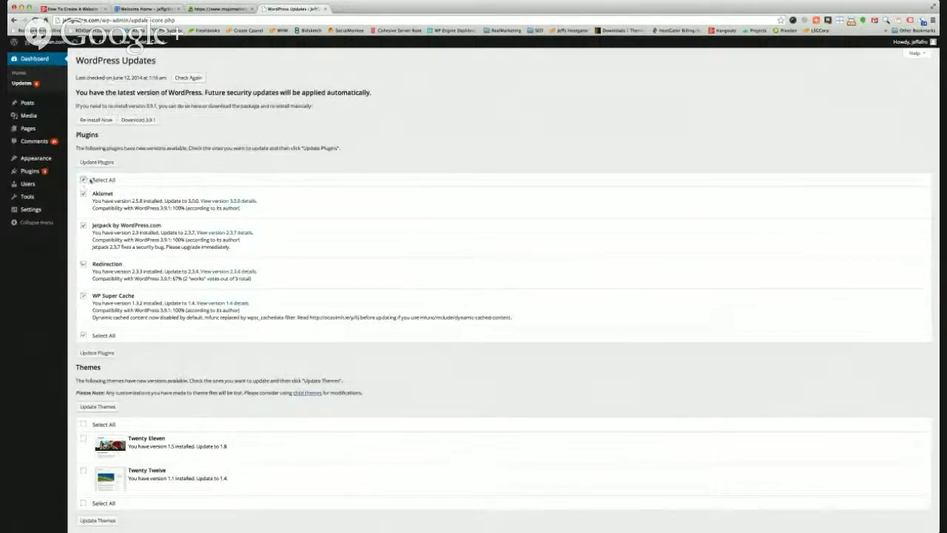
{"action": "left_click", "coordinate": [96, 162]}
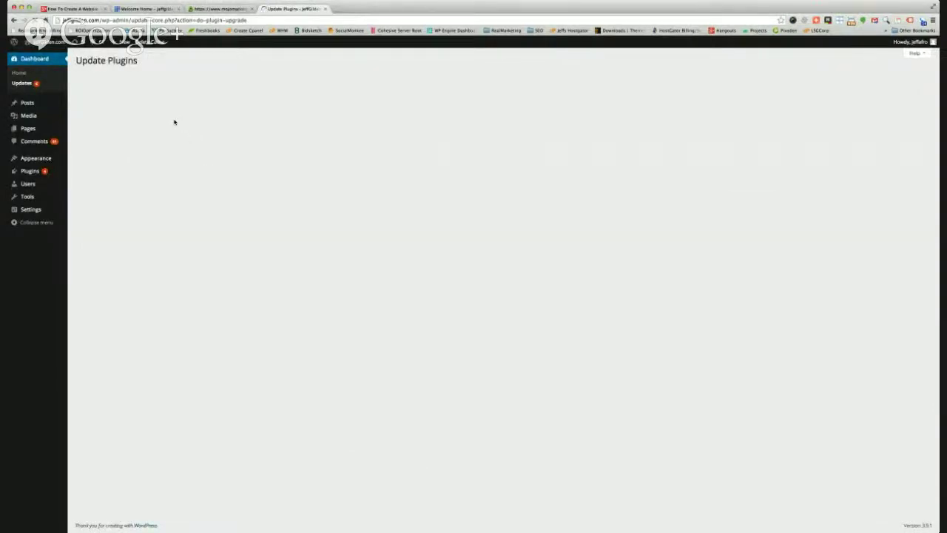
{"action": "left_click", "coordinate": [113, 263]}
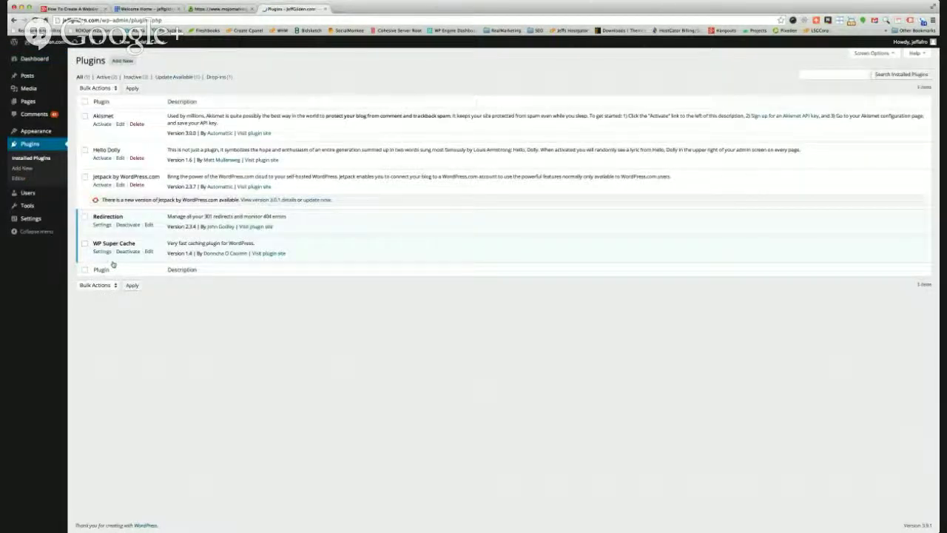
Update Jetpack to 3.0.1, then deactivate WP Super Cache and Redirection
{"action": "left_click", "coordinate": [316, 201]}
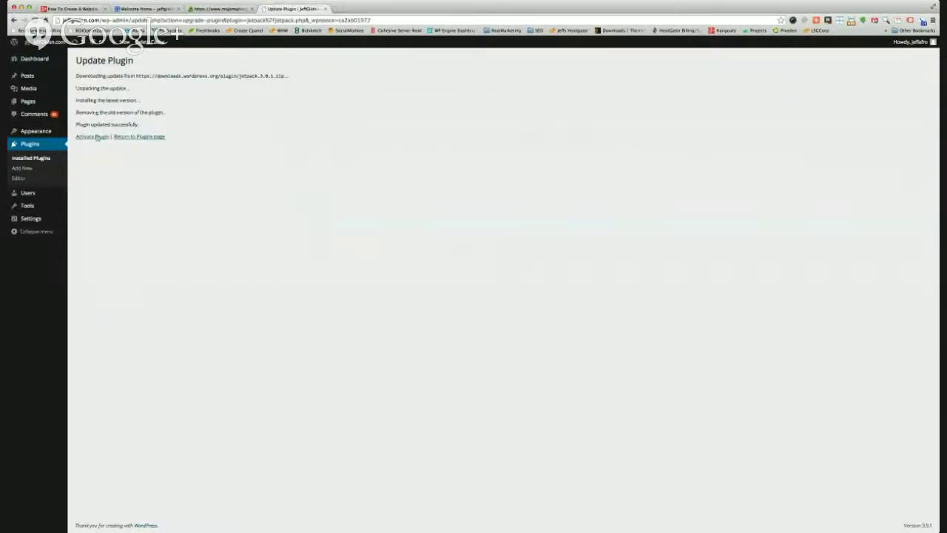
{"action": "left_click", "coordinate": [128, 137]}
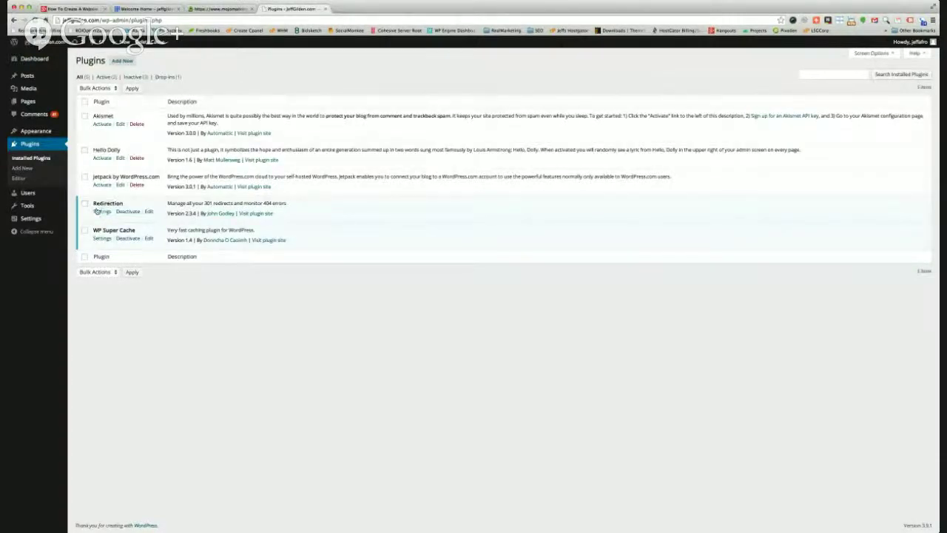
{"action": "left_click", "coordinate": [127, 238]}
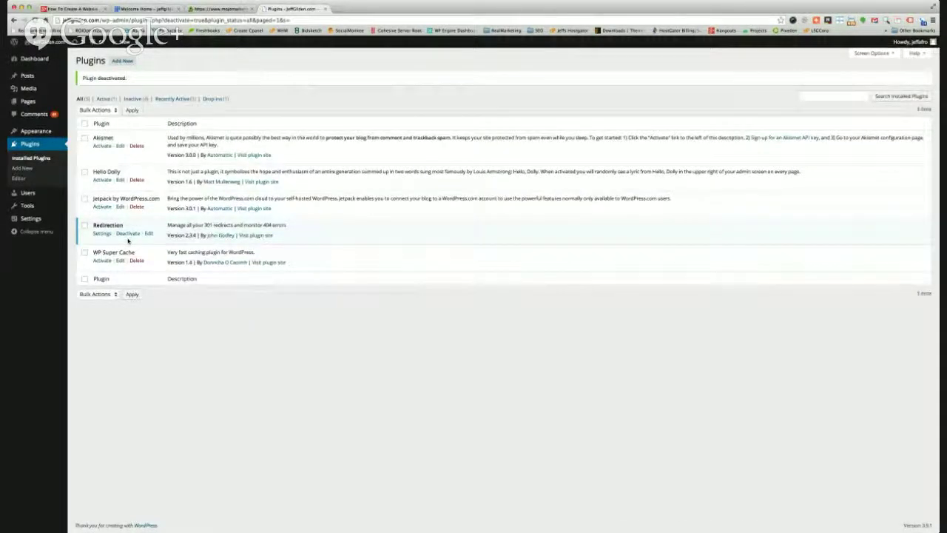
{"action": "left_click", "coordinate": [127, 233]}
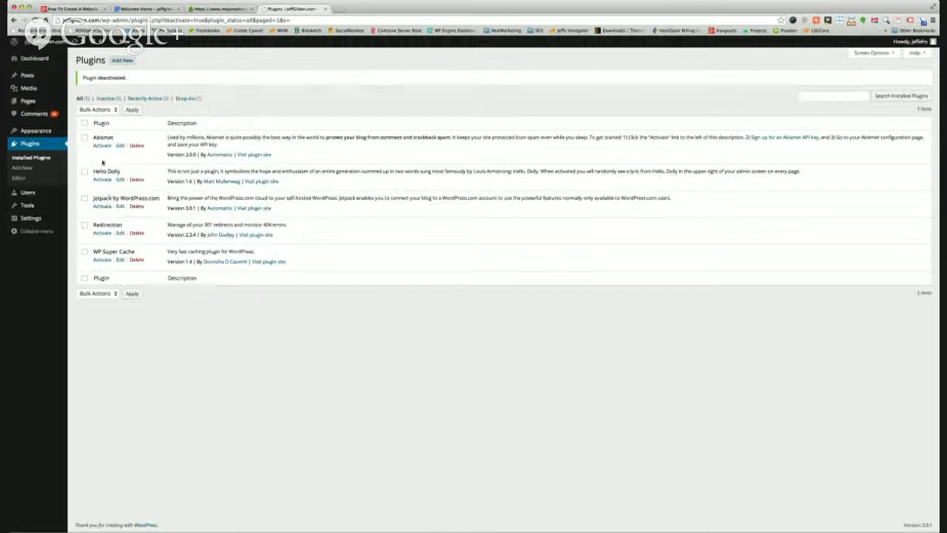
Highlight the Akismet and Hello Dolly plugin descriptions while explaining them
{"action": "left_click_drag", "start_coordinate": [206, 137], "coordinate": [314, 152]}
{"action": "left_click", "coordinate": [315, 153]}
{"action": "left_click_drag", "start_coordinate": [167, 137], "coordinate": [222, 147]}
{"action": "left_click", "coordinate": [222, 147]}
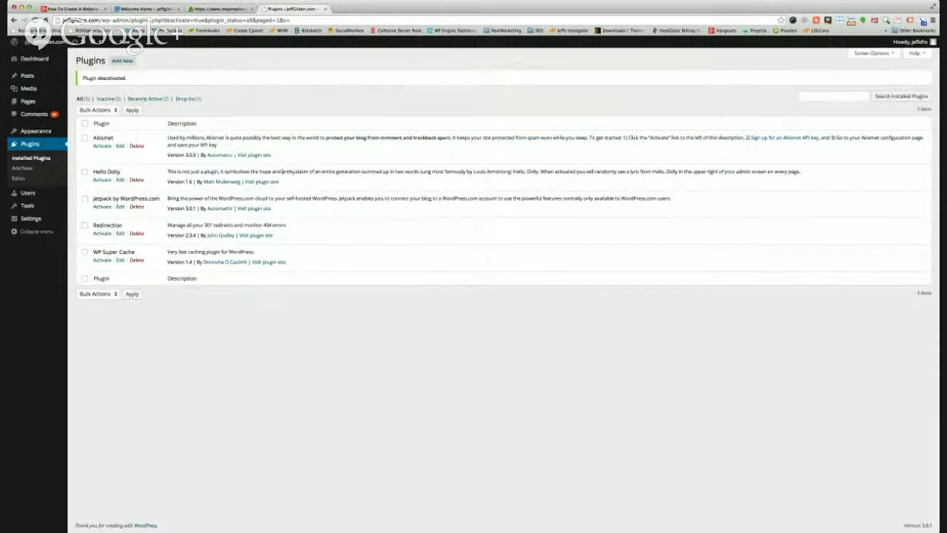
{"action": "left_click_drag", "start_coordinate": [282, 172], "coordinate": [676, 172]}
{"action": "left_click", "coordinate": [676, 172]}
Search the plugin directory for 'calendar' and browse the results
{"action": "left_click", "coordinate": [122, 62]}
{"action": "type", "text": "calendar"}
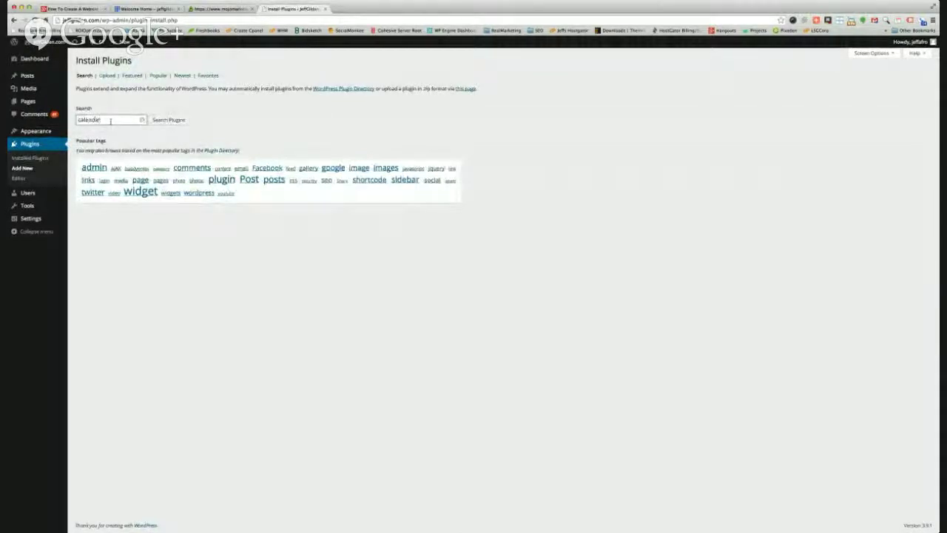
{"action": "key", "text": "Return"}
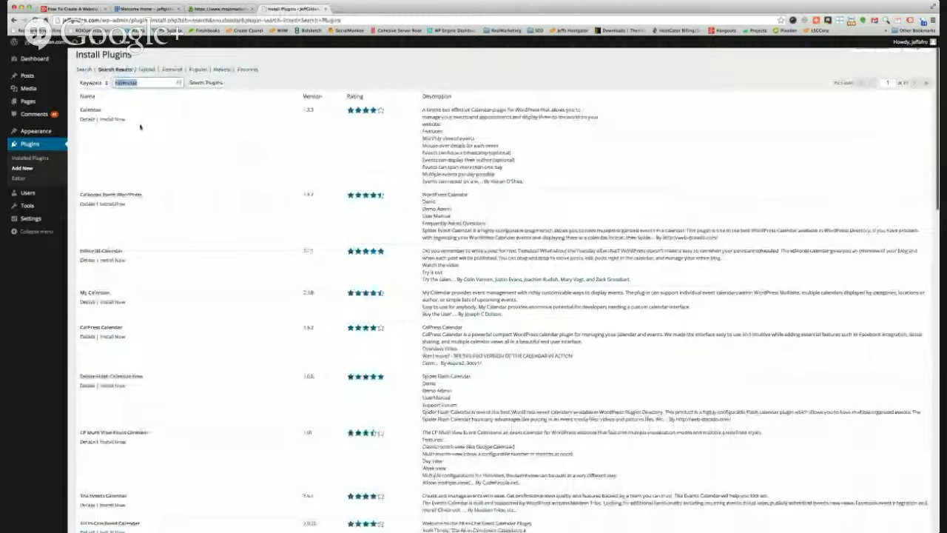
{"action": "scroll", "coordinate": [141, 133], "scroll_direction": "down", "scroll_amount": 3}
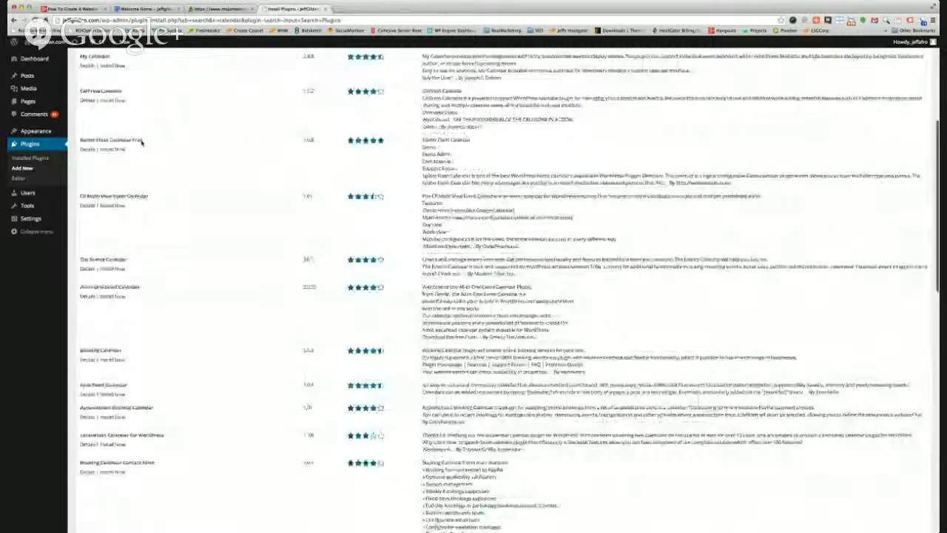
{"action": "scroll", "coordinate": [140, 141], "scroll_direction": "up", "scroll_amount": 3}
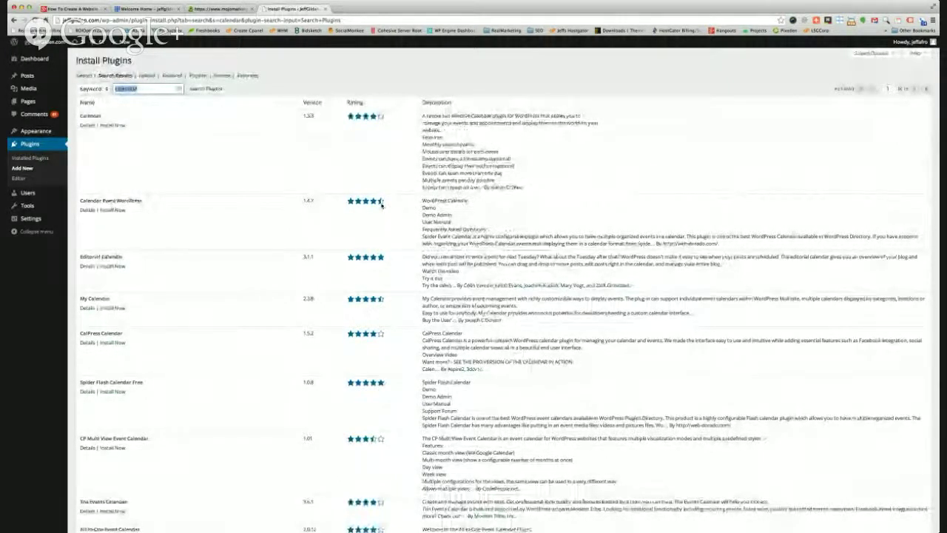
{"action": "scroll", "coordinate": [148, 254], "scroll_direction": "down", "scroll_amount": 1}
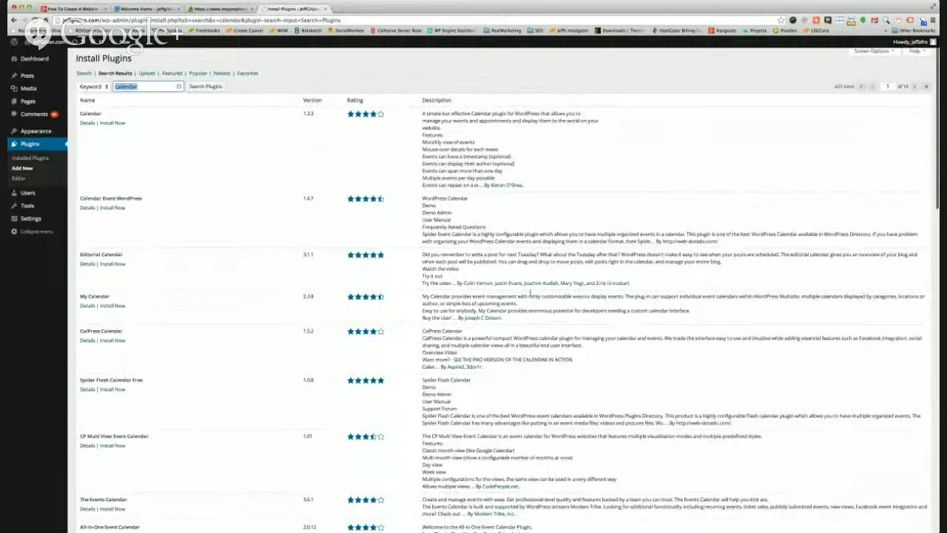
Install and activate the My Calendar 2.3.8 plugin
{"action": "left_click_drag", "start_coordinate": [527, 296], "coordinate": [626, 296]}
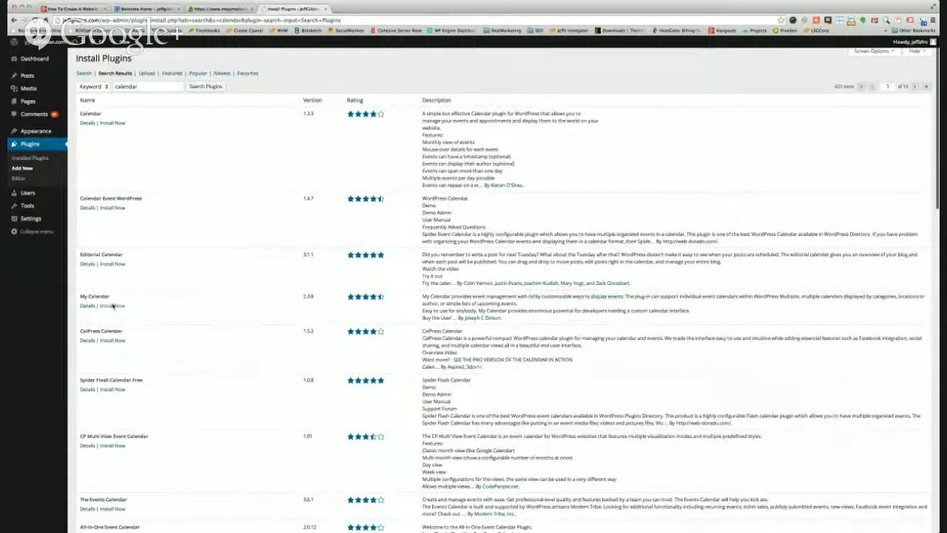
{"action": "left_click", "coordinate": [503, 169]}
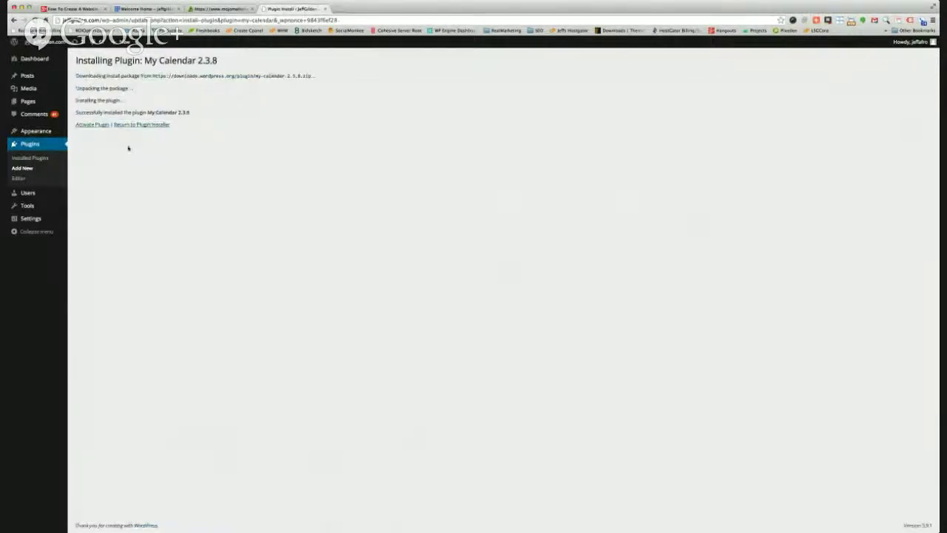
{"action": "left_click", "coordinate": [93, 125]}
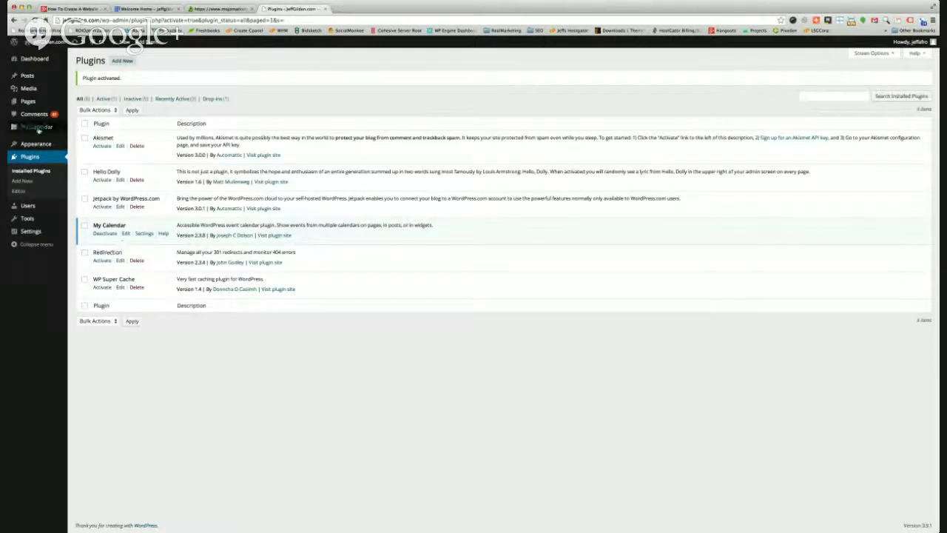
{"action": "mouse_move", "coordinate": [39, 129]}
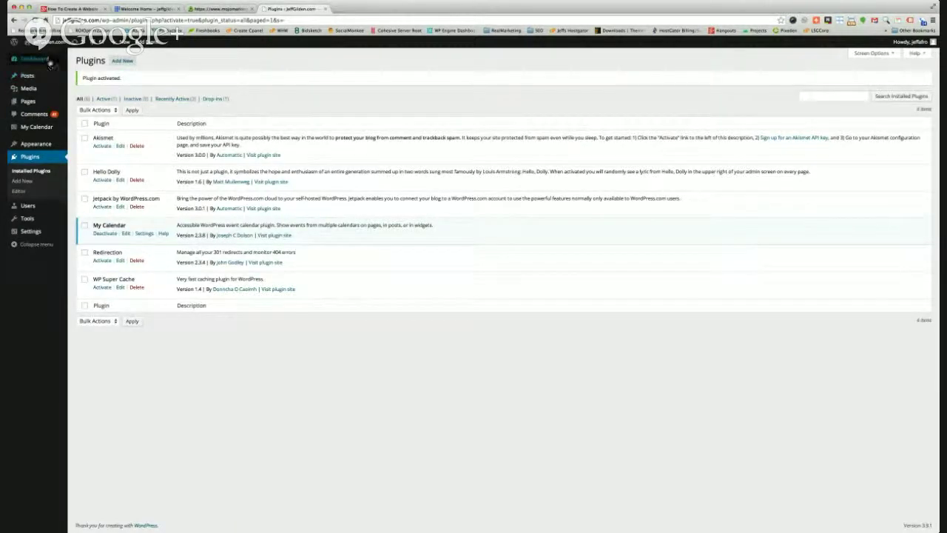
{"action": "mouse_move", "coordinate": [49, 62]}
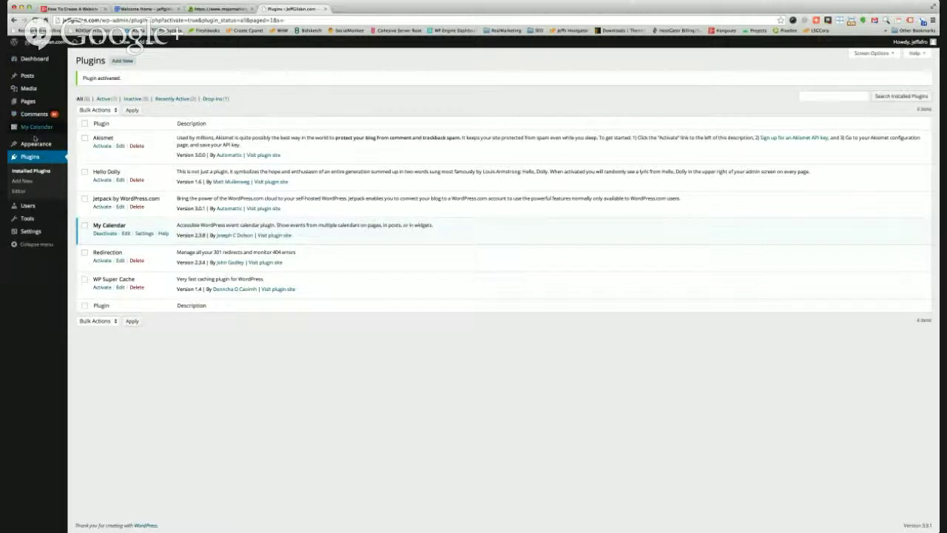
Open the installed themes page, dismiss the widget previews pop-up, and view the front page
{"action": "left_click", "coordinate": [79, 145]}
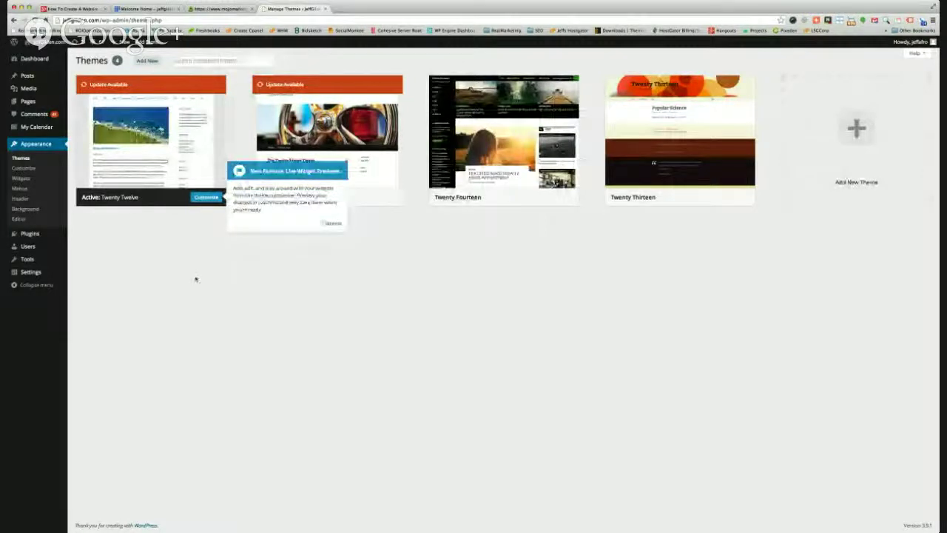
{"action": "mouse_move", "coordinate": [510, 196]}
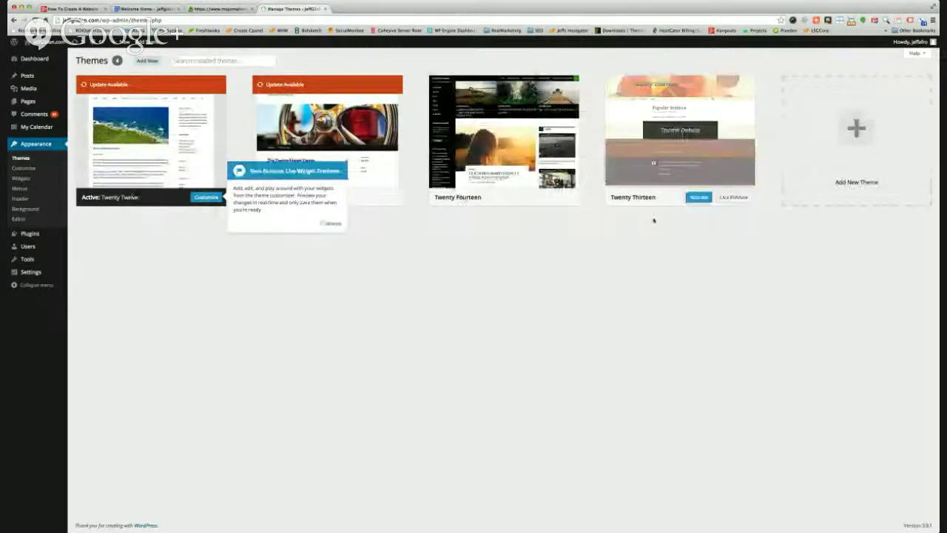
{"action": "left_click", "coordinate": [329, 223]}
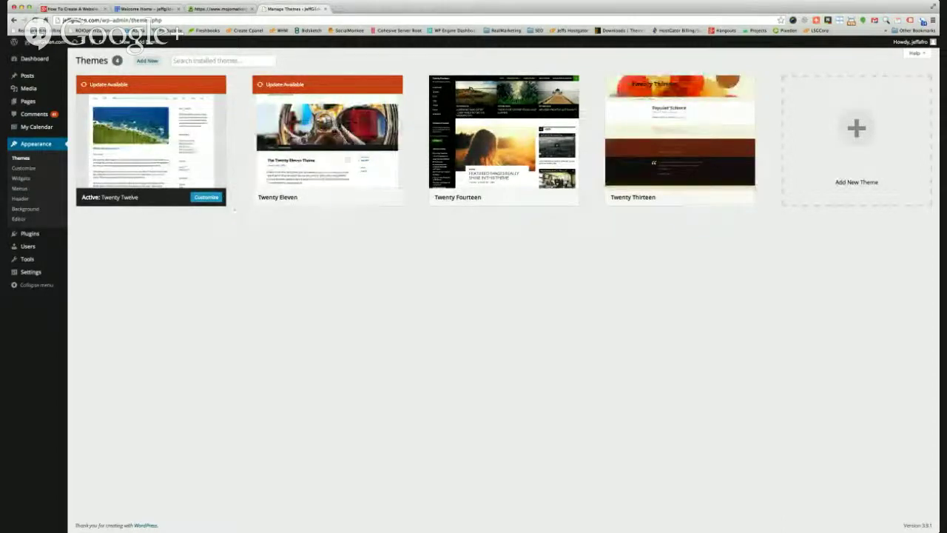
{"action": "mouse_move", "coordinate": [16, 42]}
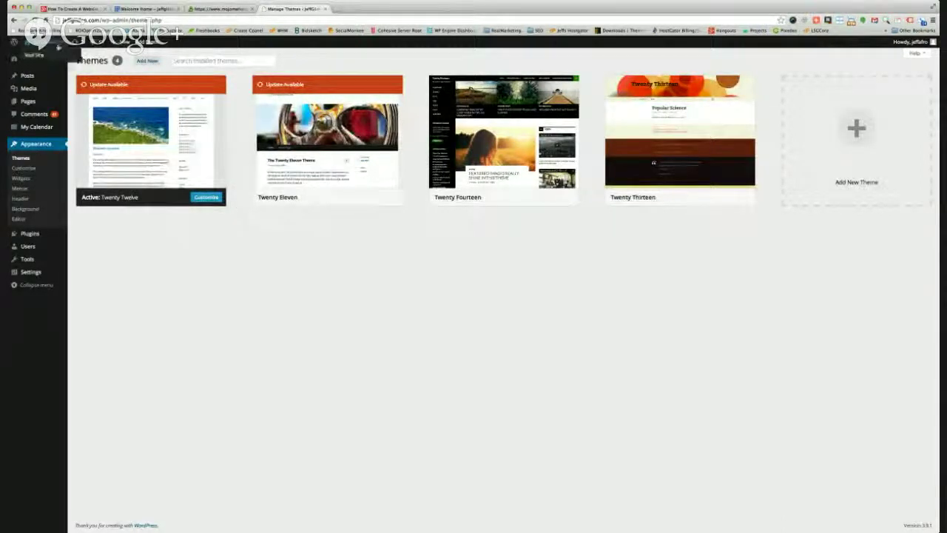
{"action": "left_click", "coordinate": [34, 55]}
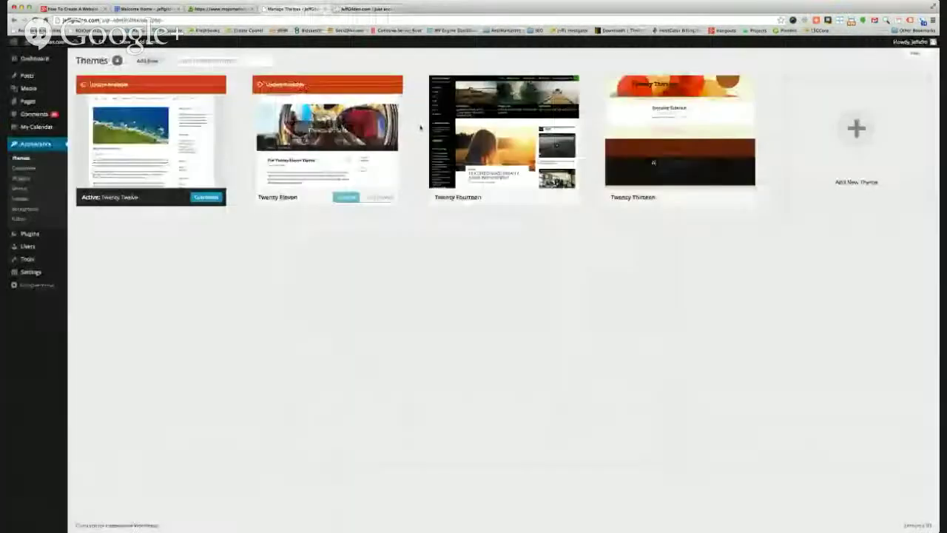
{"action": "left_click", "coordinate": [295, 9]}
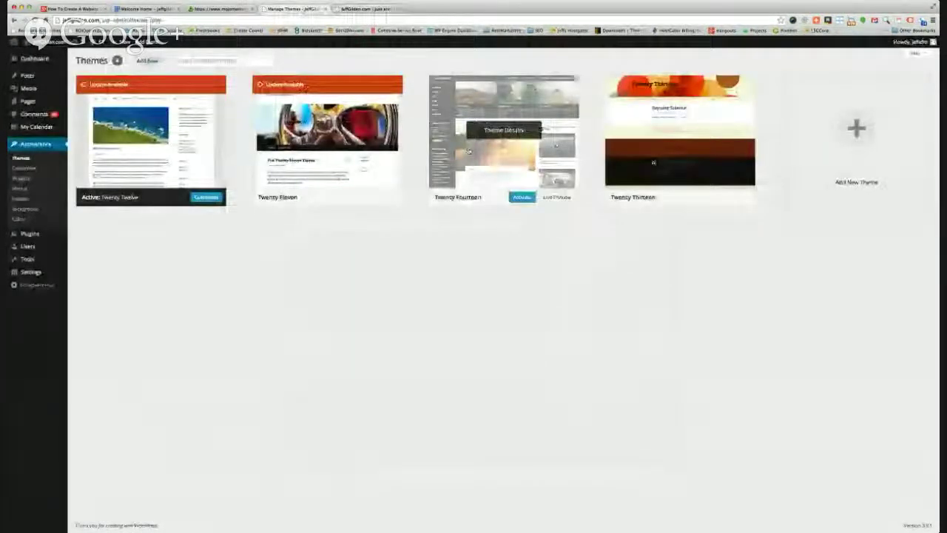
Activate Twenty Fourteen and reload the front page to see its layout
{"action": "left_click", "coordinate": [522, 198]}
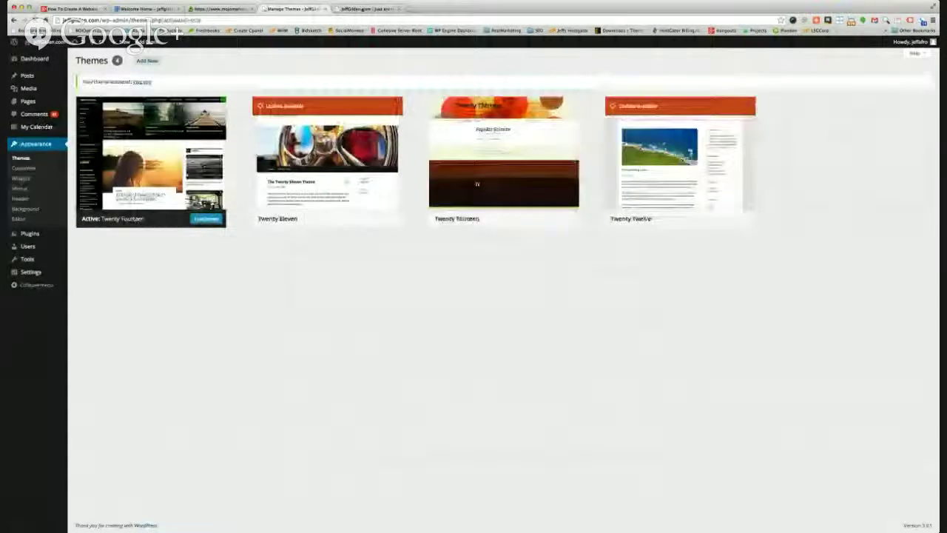
{"action": "left_click", "coordinate": [366, 9]}
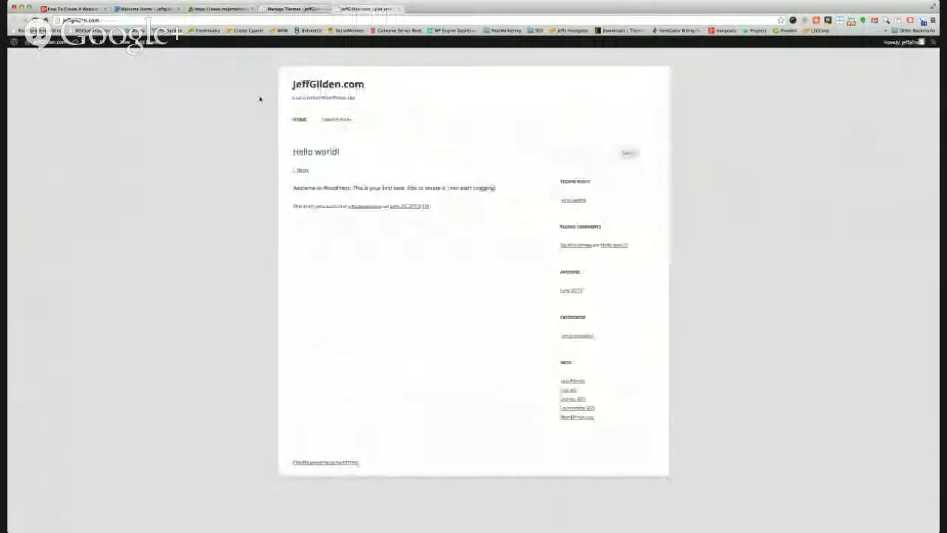
{"action": "key", "text": "super+r"}
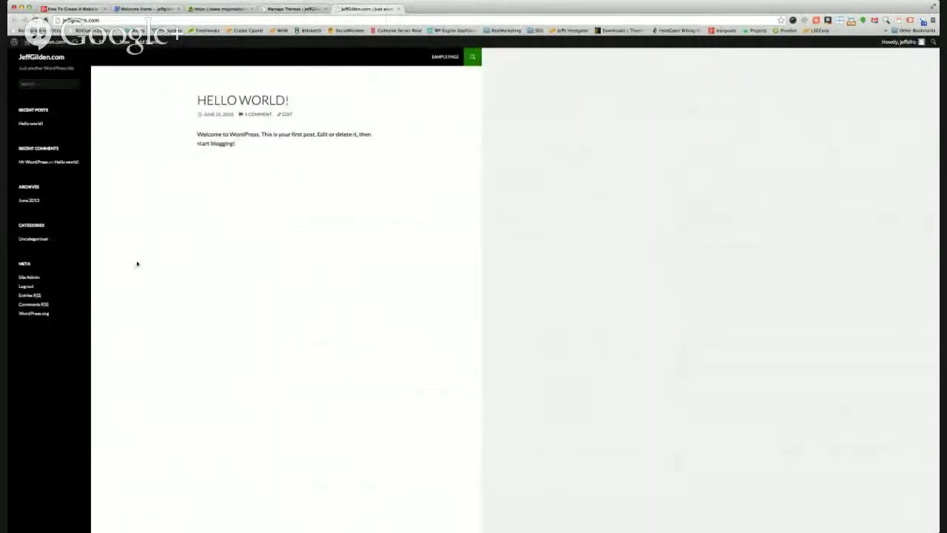
{"action": "left_click", "coordinate": [285, 9]}
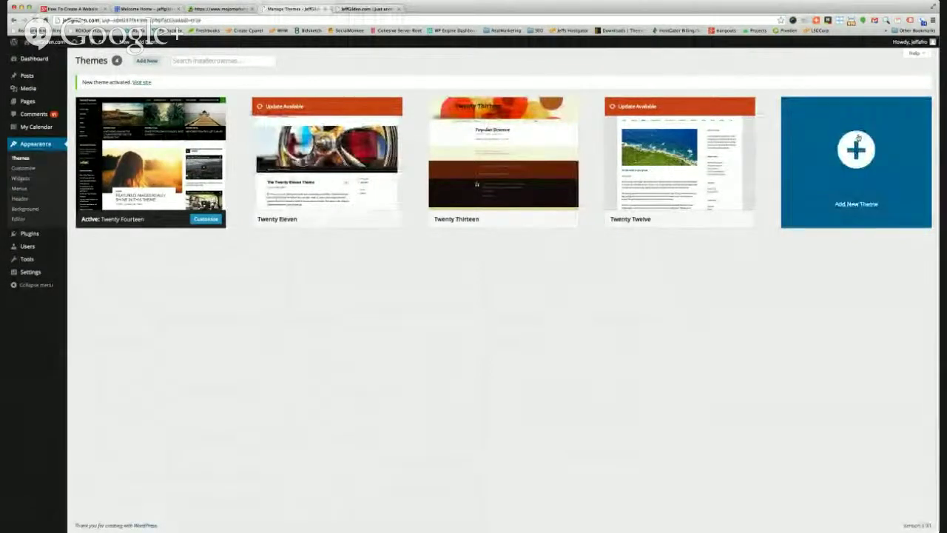
Find the Ward theme under Add New Theme and scroll through its preview
{"action": "left_click", "coordinate": [855, 140]}
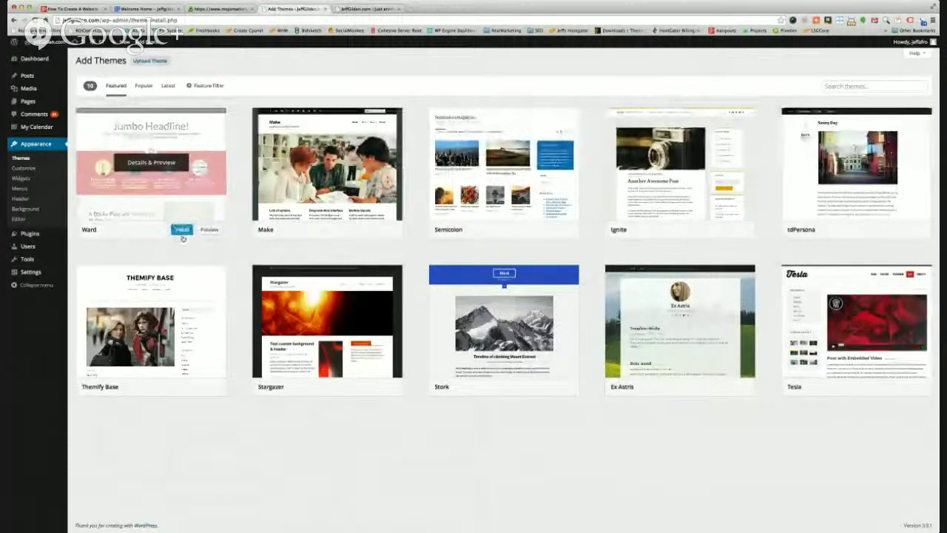
{"action": "left_click", "coordinate": [207, 233]}
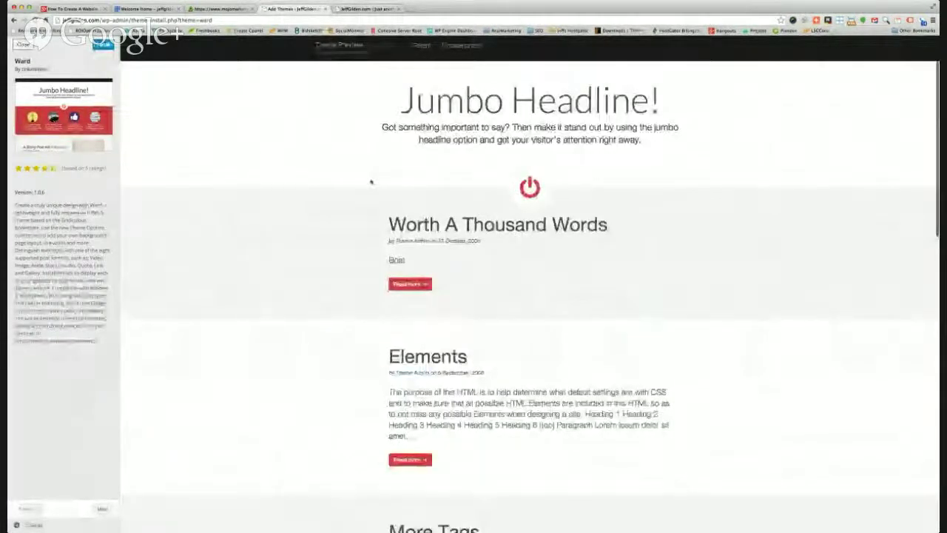
{"action": "scroll", "coordinate": [345, 300], "scroll_direction": "down", "scroll_amount": 5}
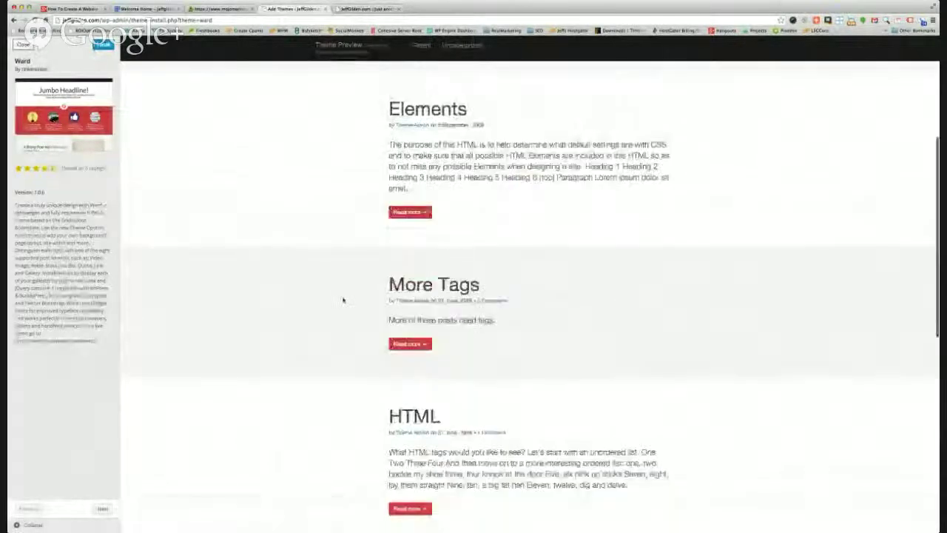
{"action": "scroll", "coordinate": [342, 300], "scroll_direction": "down", "scroll_amount": 3}
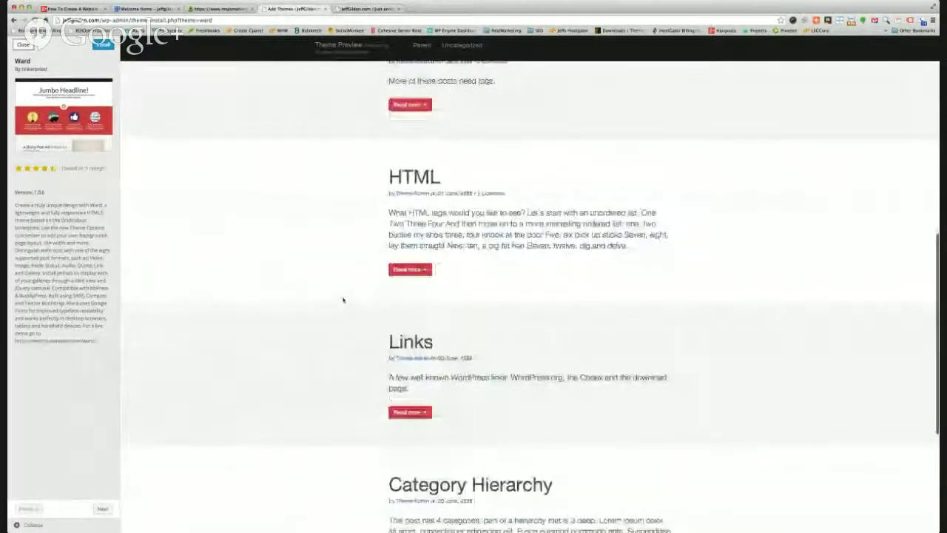
{"action": "key", "text": "Home"}
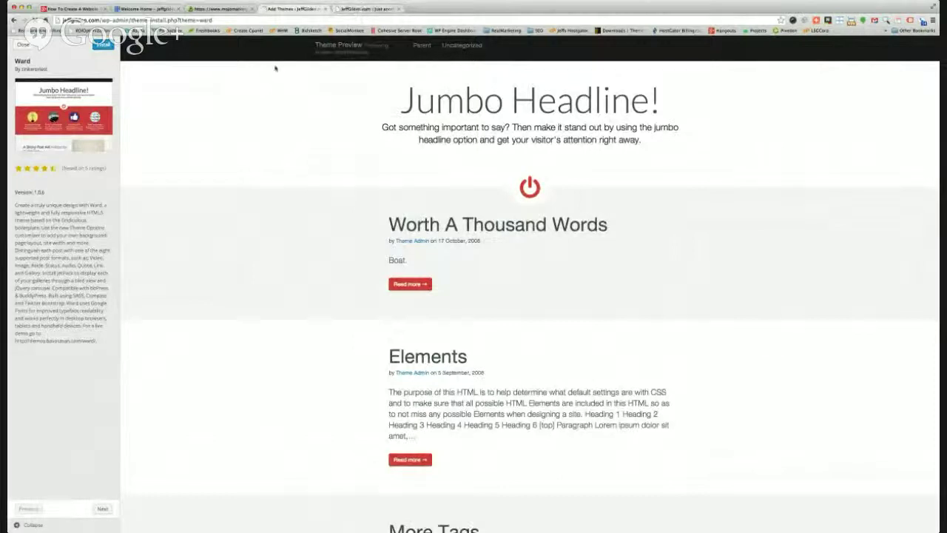
{"action": "scroll", "coordinate": [214, 77], "scroll_direction": "down", "scroll_amount": 1}
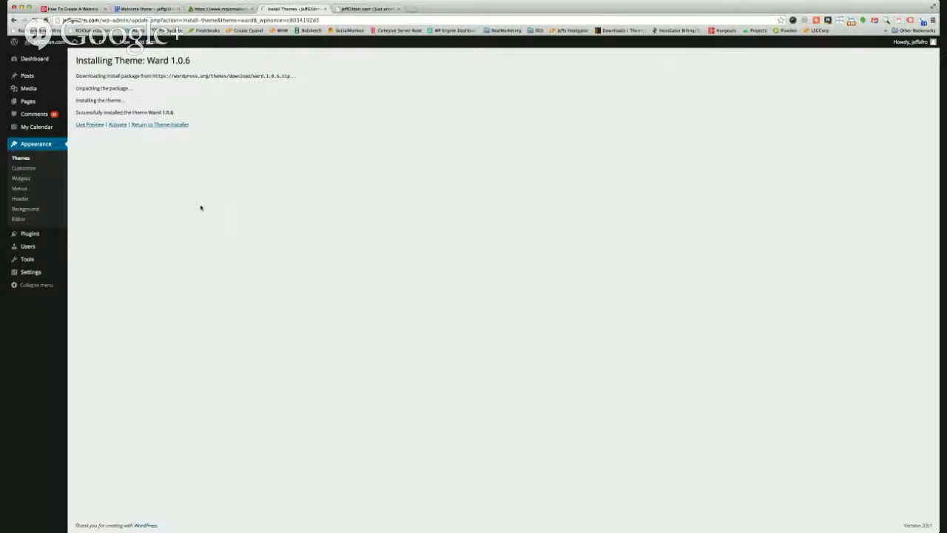
Activate Ward and check its Jumbo Headline design on the live front page
{"action": "left_click", "coordinate": [113, 125]}
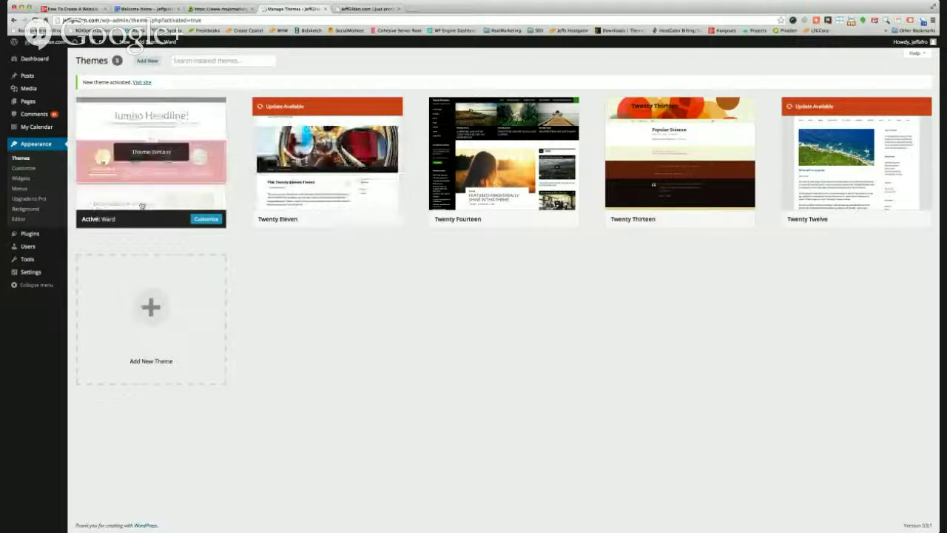
{"action": "left_click", "coordinate": [352, 9]}
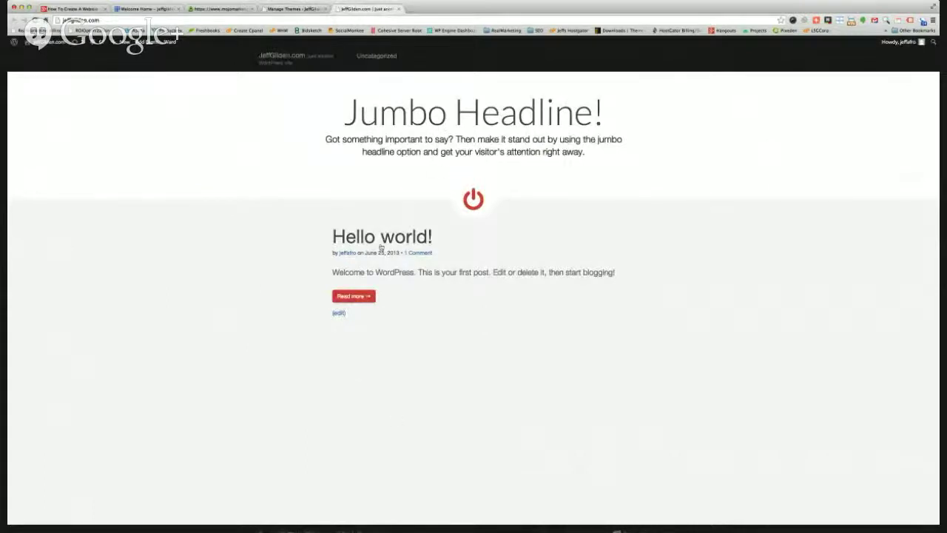
{"action": "scroll", "coordinate": [436, 408], "scroll_direction": "down", "scroll_amount": 1}
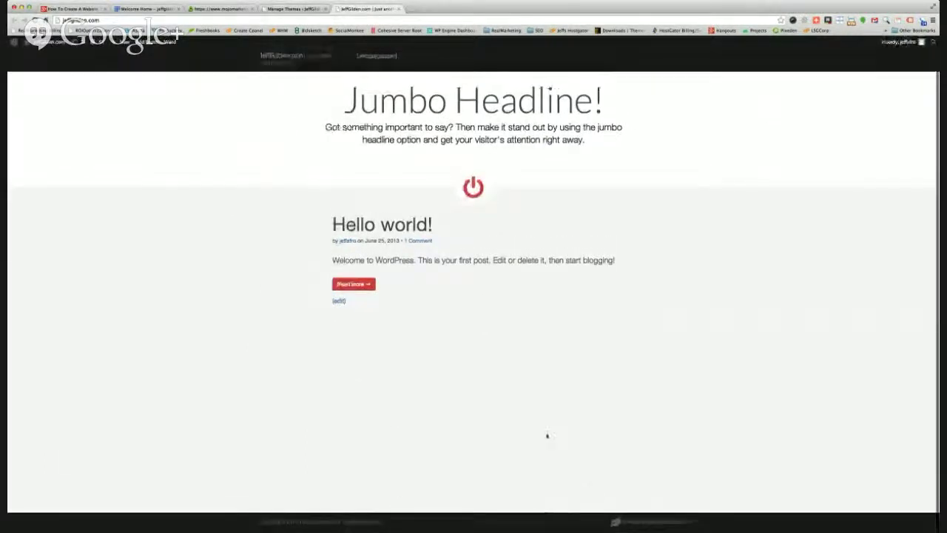
{"action": "scroll", "coordinate": [523, 414], "scroll_direction": "up", "scroll_amount": 1}
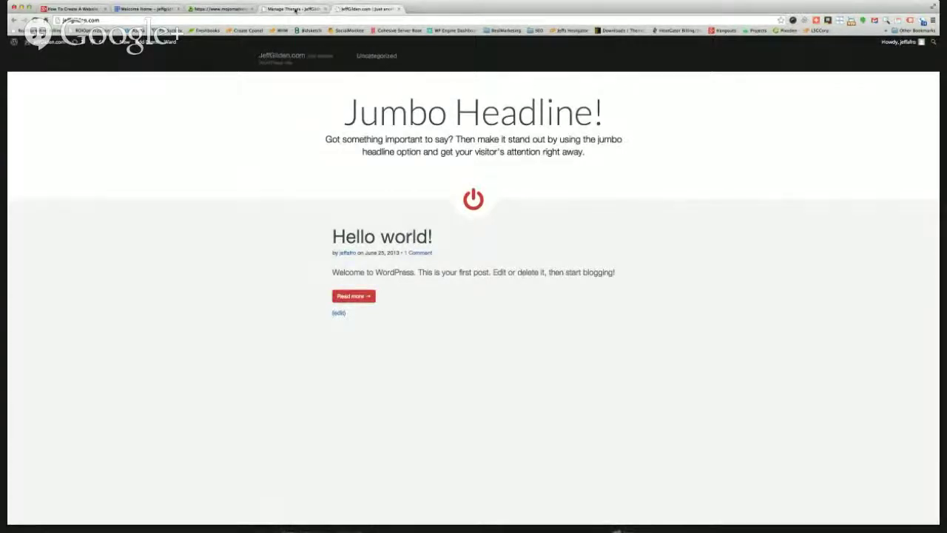
{"action": "left_click", "coordinate": [295, 10]}
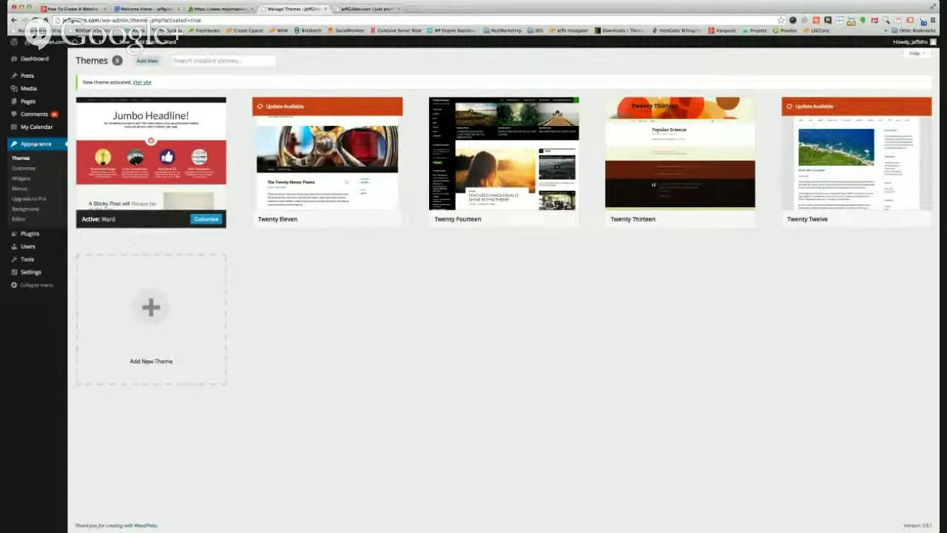
{"action": "mouse_move", "coordinate": [126, 159]}
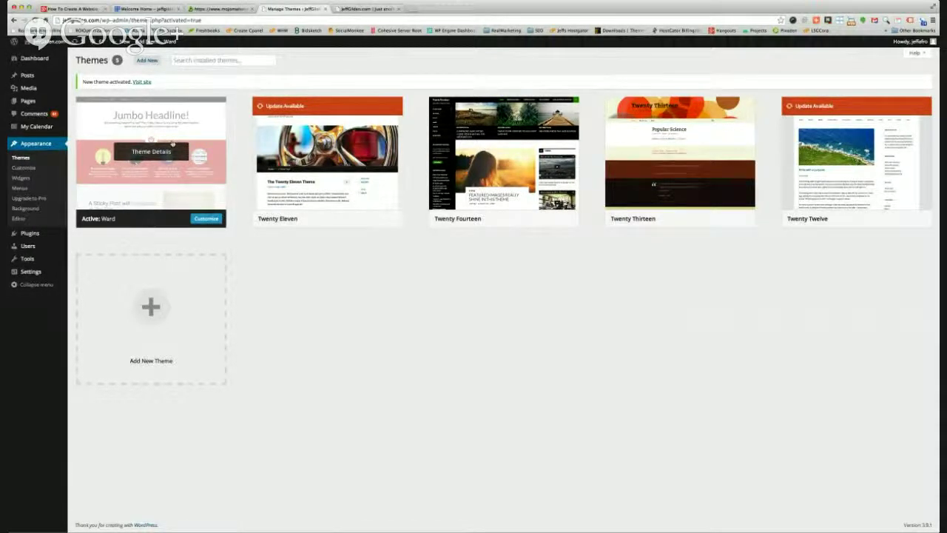
{"action": "mouse_move", "coordinate": [42, 235]}
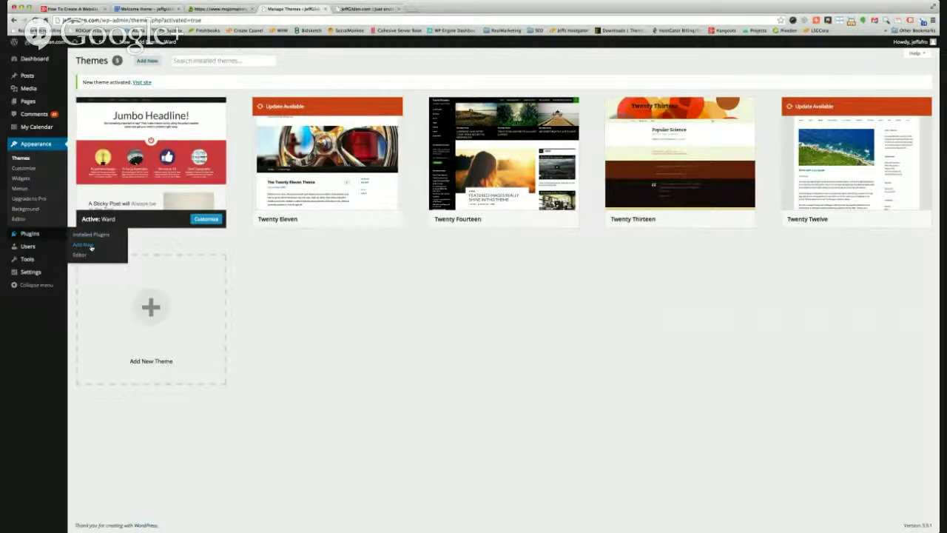
{"action": "mouse_move", "coordinate": [45, 271]}
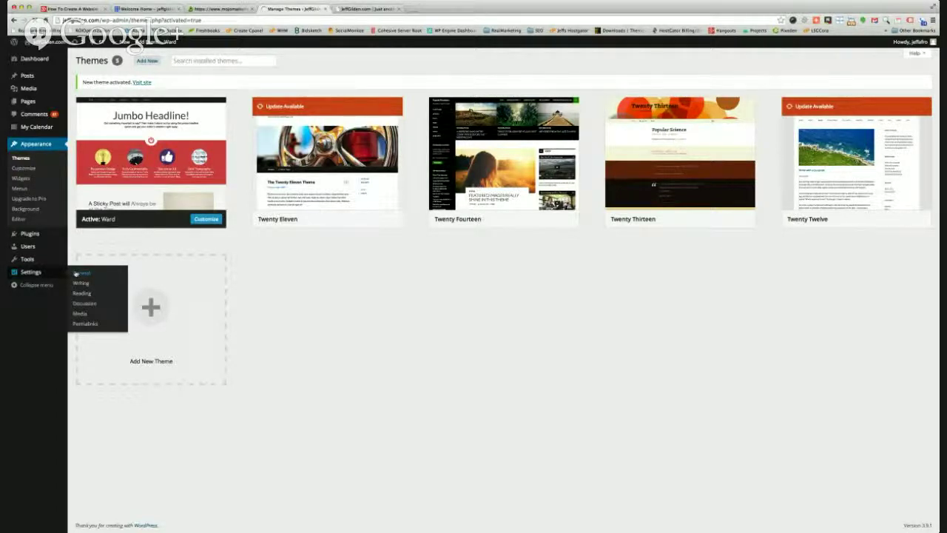
Set the General Settings timezone to UTC-4 and save the changes
{"action": "left_click", "coordinate": [76, 273]}
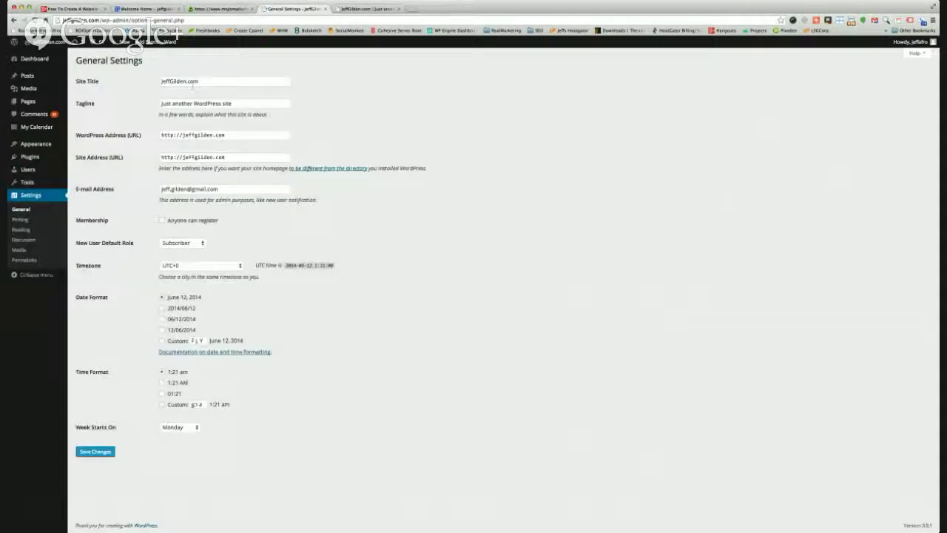
{"action": "left_click", "coordinate": [227, 104]}
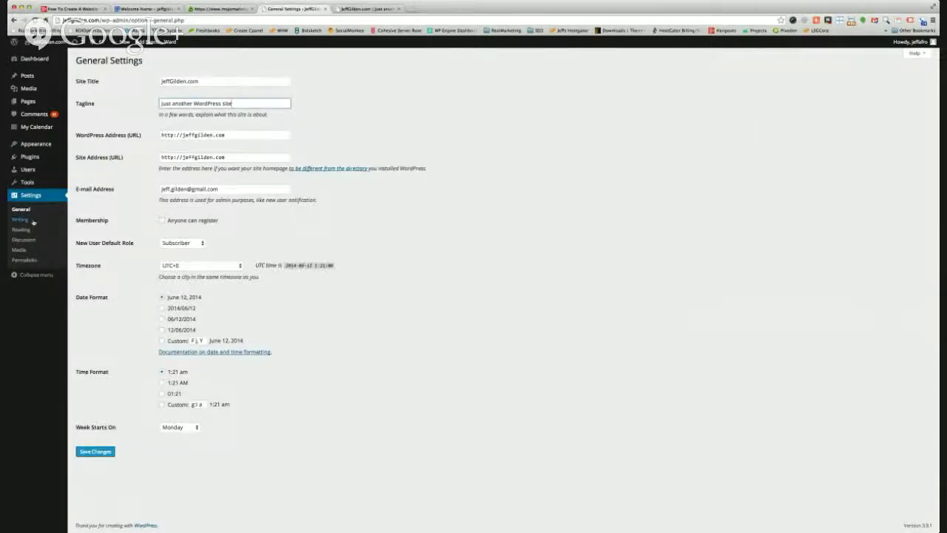
{"action": "left_click", "coordinate": [237, 189]}
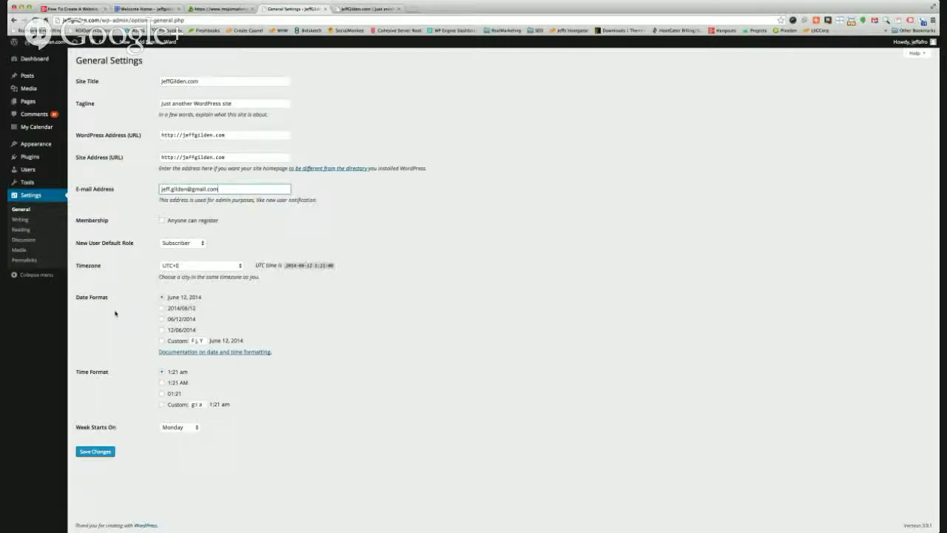
{"action": "left_click", "coordinate": [189, 268]}
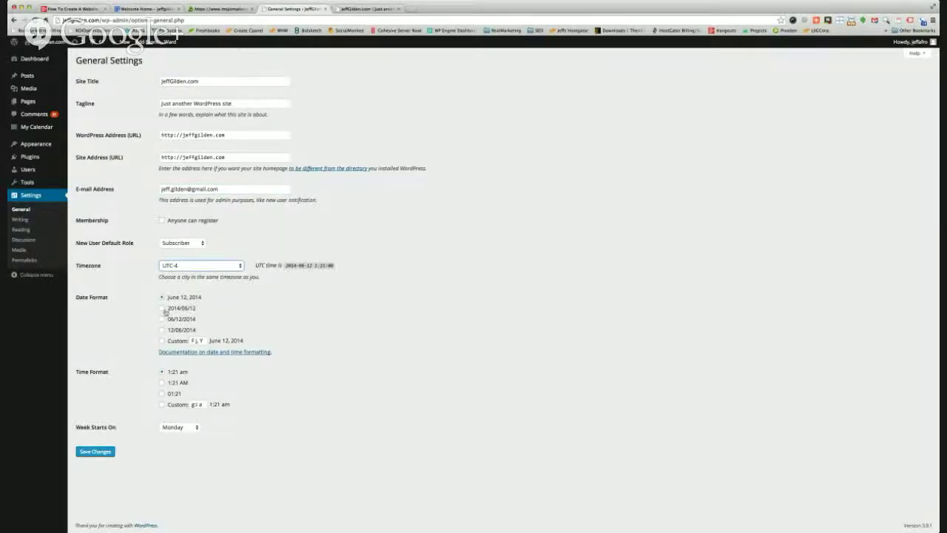
{"action": "left_click", "coordinate": [108, 455]}
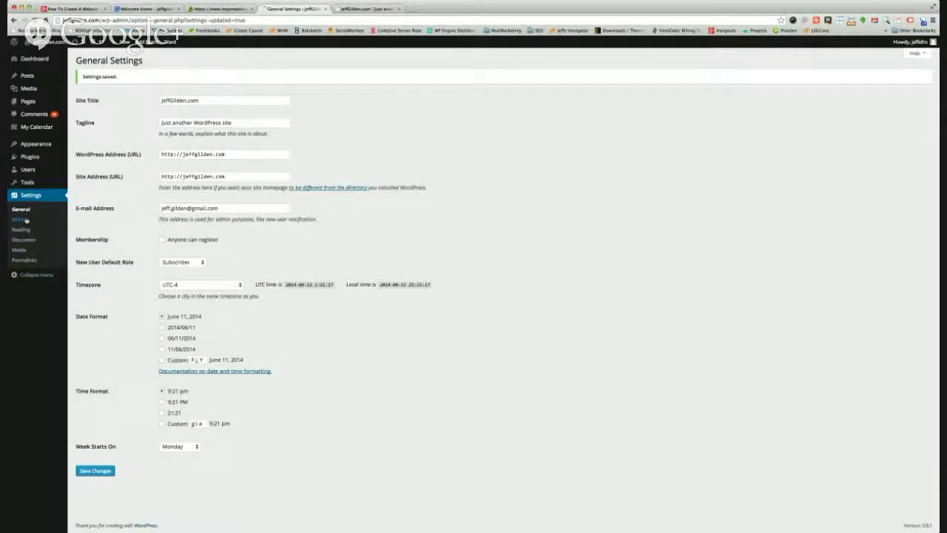
{"action": "left_click", "coordinate": [26, 220]}
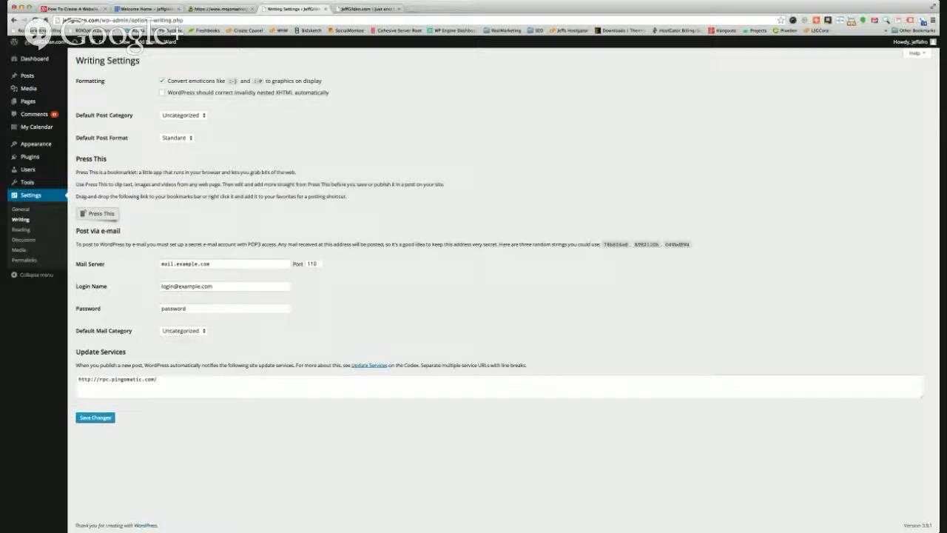
In Reading settings, try a static front page set to Sample Page
{"action": "left_click", "coordinate": [20, 230]}
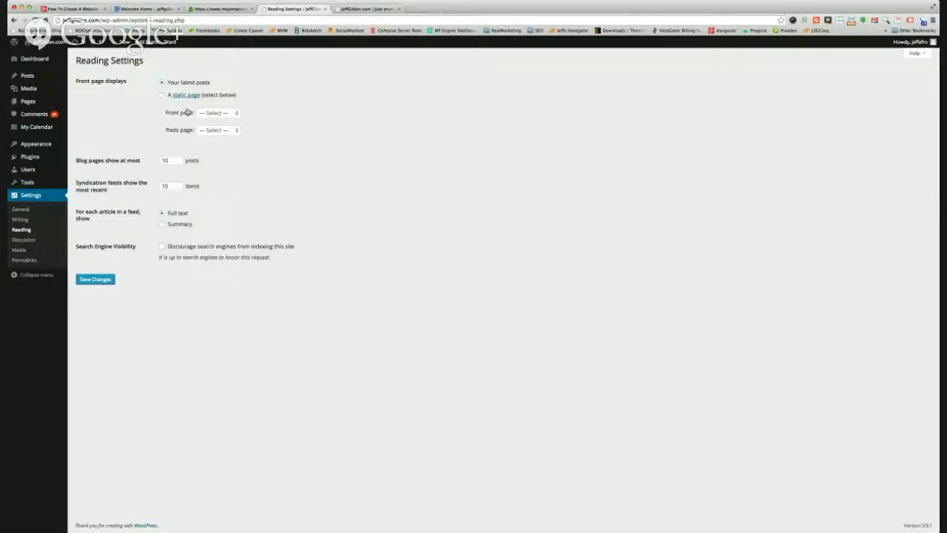
{"action": "left_click", "coordinate": [162, 95]}
{"action": "left_click", "coordinate": [188, 117]}
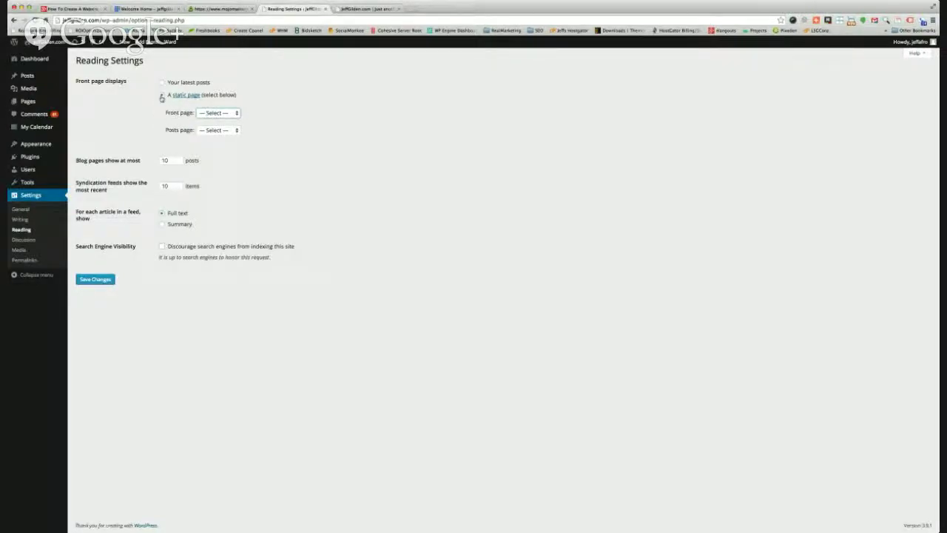
{"action": "left_click", "coordinate": [224, 124]}
{"action": "left_click", "coordinate": [216, 130]}
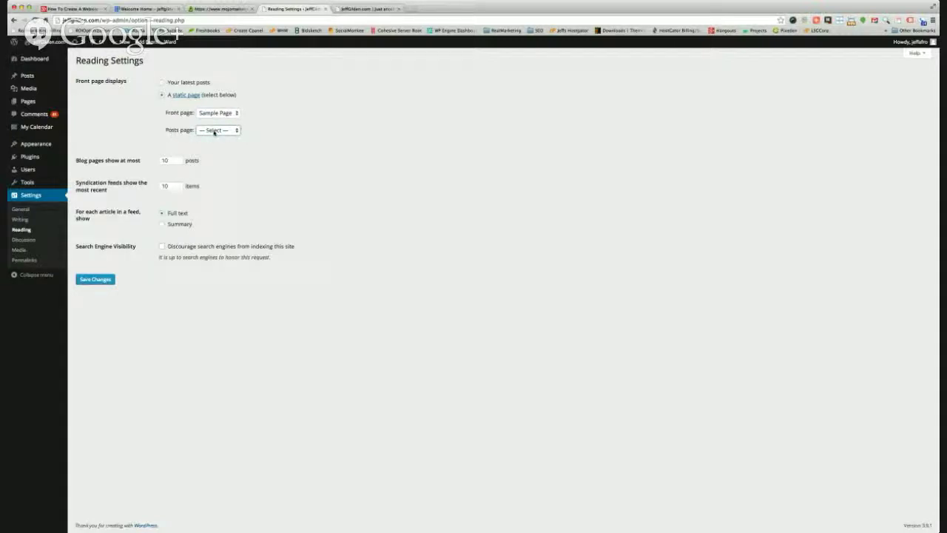
Revert the front page to Your latest posts and tick Discourage search engines
{"action": "left_click", "coordinate": [162, 82]}
{"action": "left_click_drag", "start_coordinate": [165, 247], "coordinate": [327, 247]}
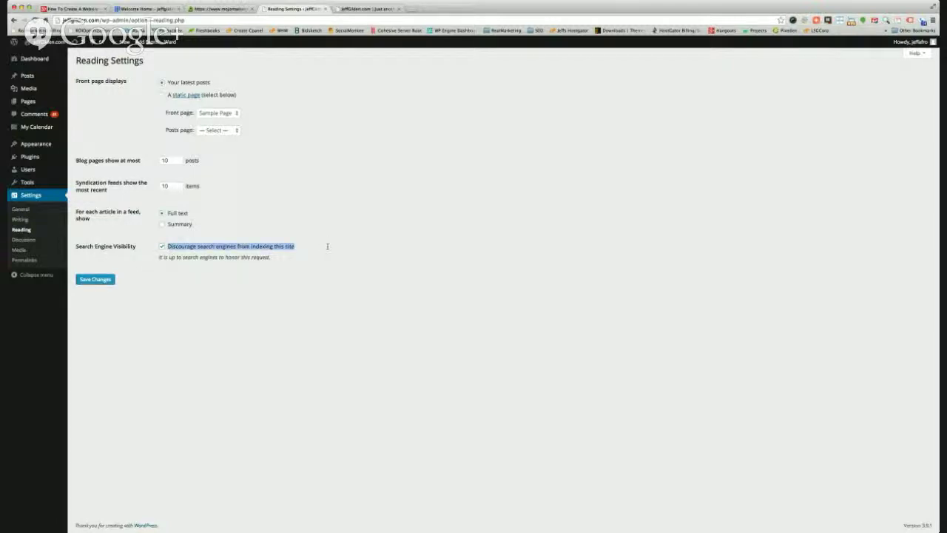
{"action": "left_click", "coordinate": [334, 271]}
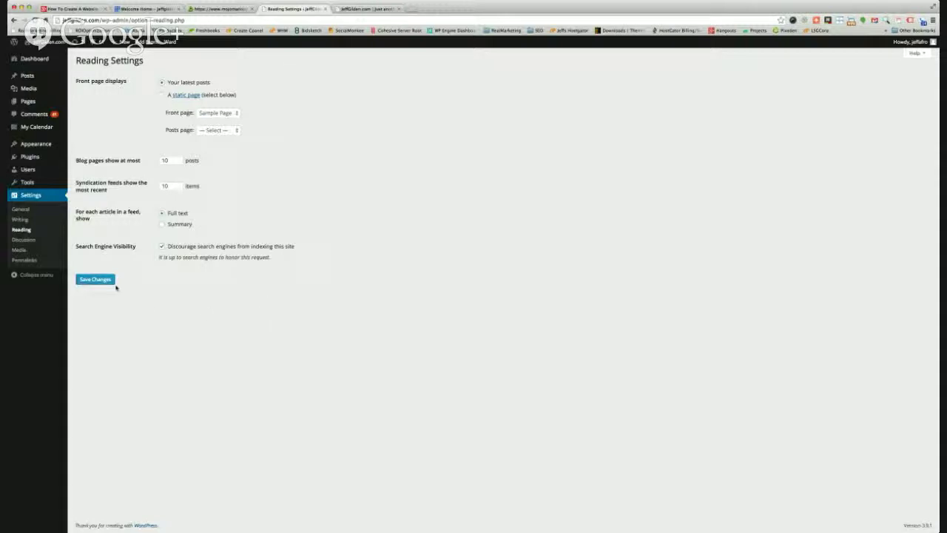
{"action": "left_click", "coordinate": [33, 241]}
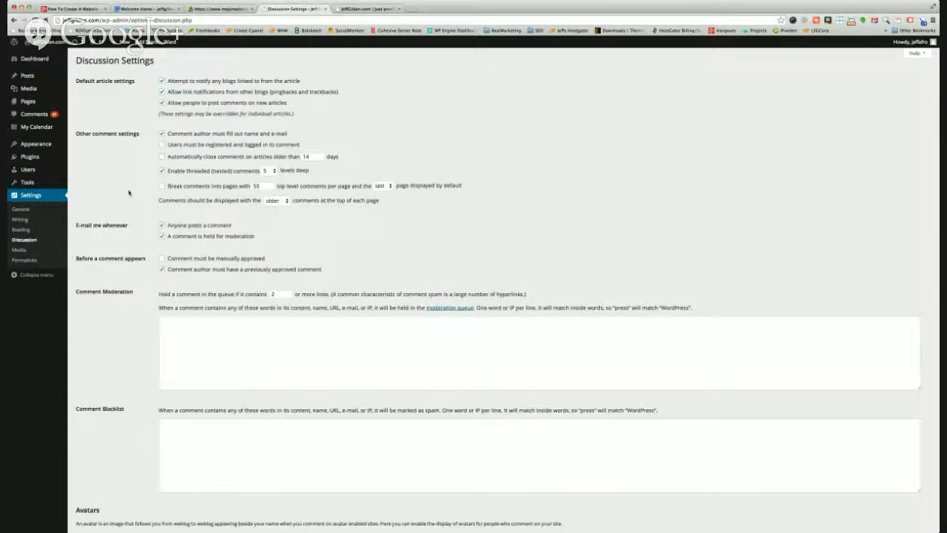
Disallow comments on new articles and stop comment e-mail notifications in Discussion settings
{"action": "scroll", "coordinate": [130, 188], "scroll_direction": "down", "scroll_amount": 1}
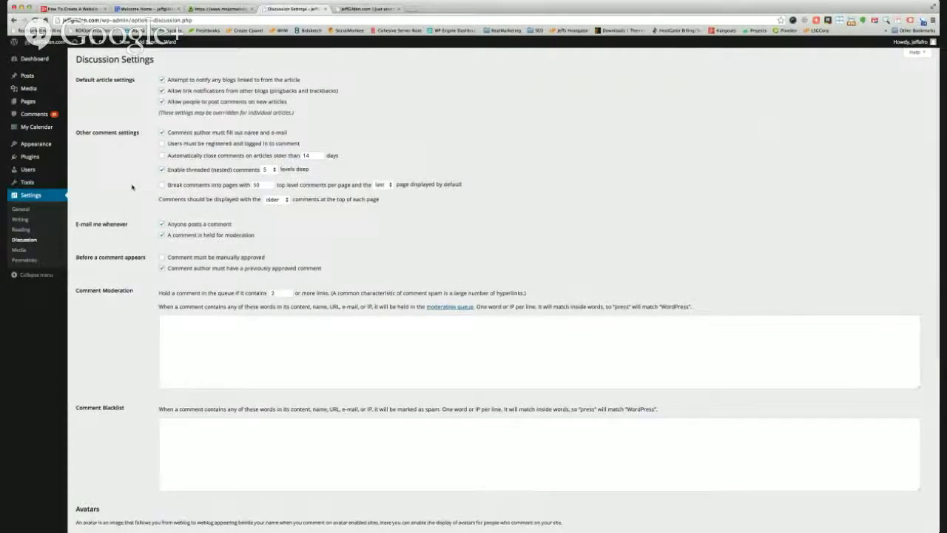
{"action": "left_click", "coordinate": [161, 223]}
{"action": "left_click", "coordinate": [162, 222]}
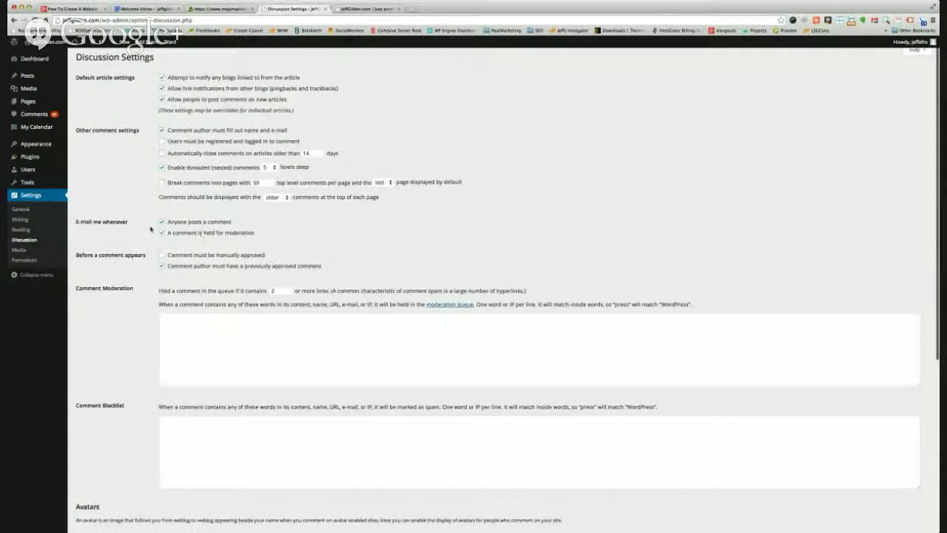
{"action": "scroll", "coordinate": [151, 130], "scroll_direction": "up", "scroll_amount": 1}
{"action": "scroll", "coordinate": [151, 130], "scroll_direction": "down", "scroll_amount": 1}
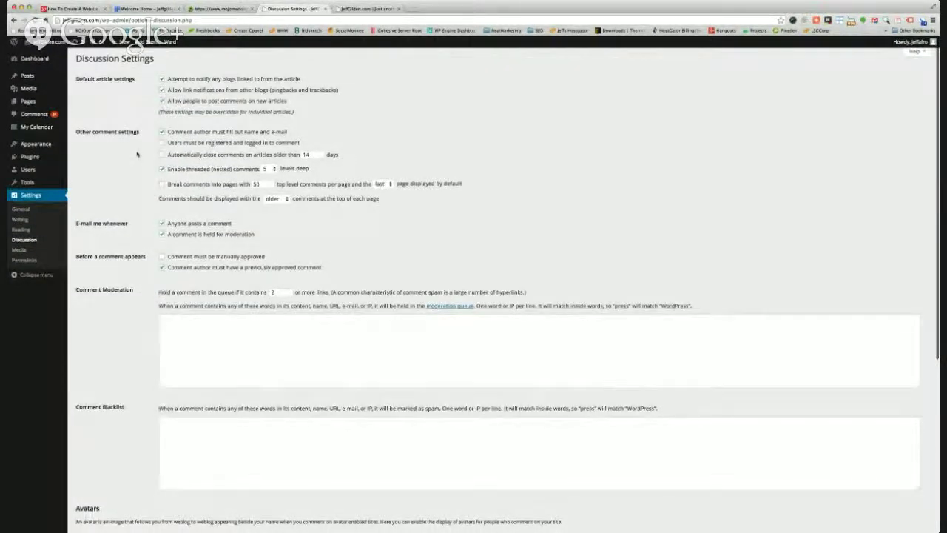
{"action": "left_click", "coordinate": [162, 100]}
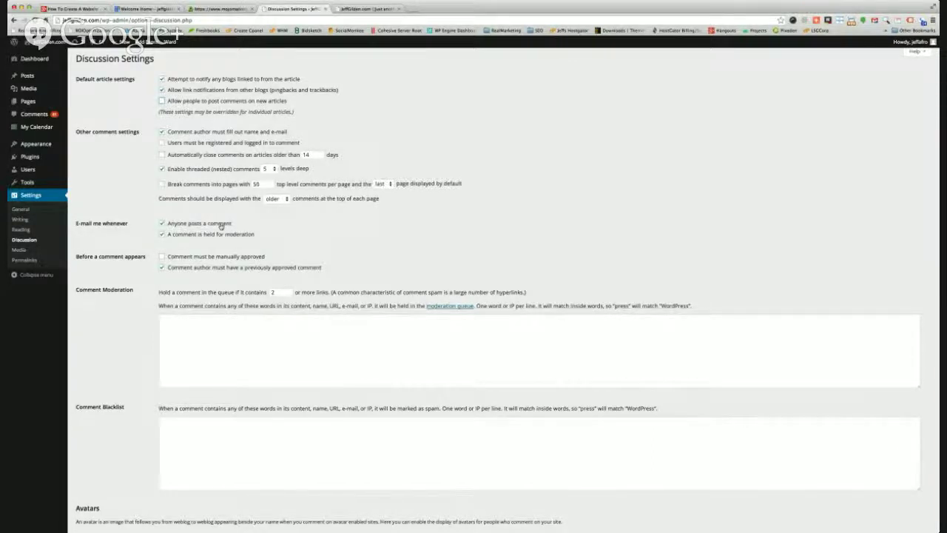
{"action": "left_click", "coordinate": [164, 224]}
{"action": "scroll", "coordinate": [147, 426], "scroll_direction": "down", "scroll_amount": 5}
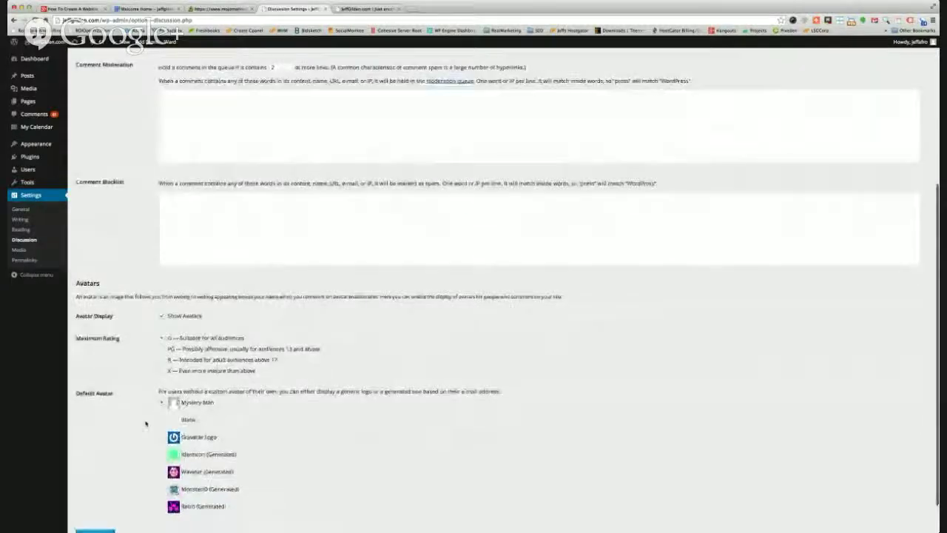
{"action": "scroll", "coordinate": [146, 423], "scroll_direction": "down", "scroll_amount": 1}
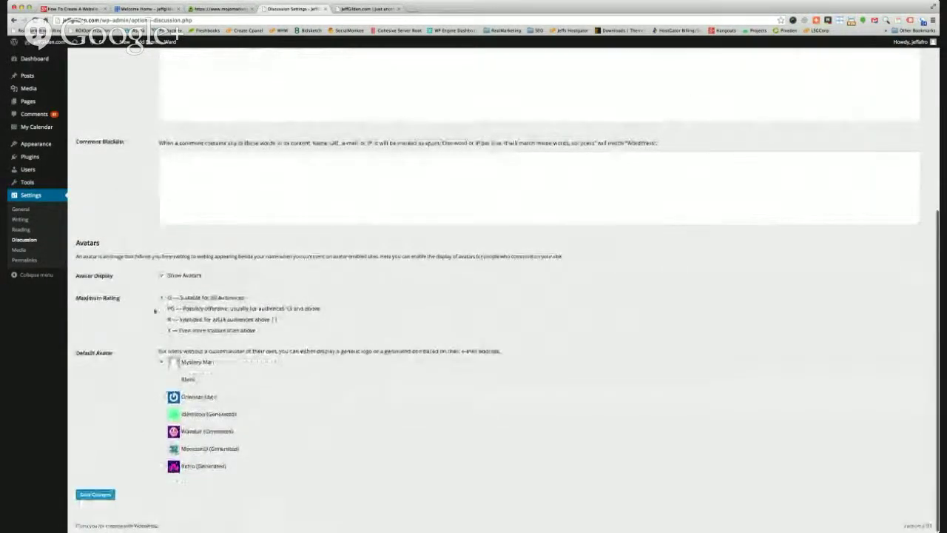
{"action": "scroll", "coordinate": [141, 314], "scroll_direction": "up", "scroll_amount": 6}
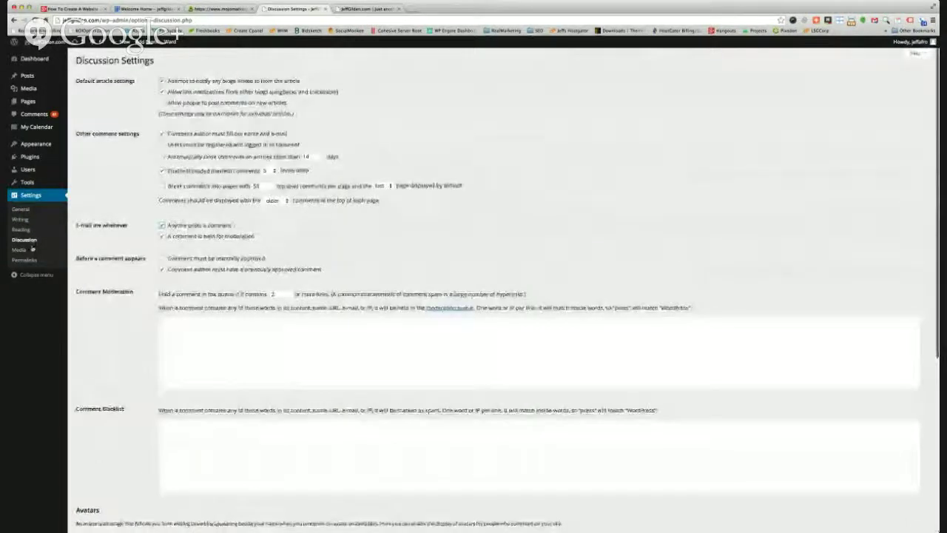
{"action": "left_click", "coordinate": [25, 259]}
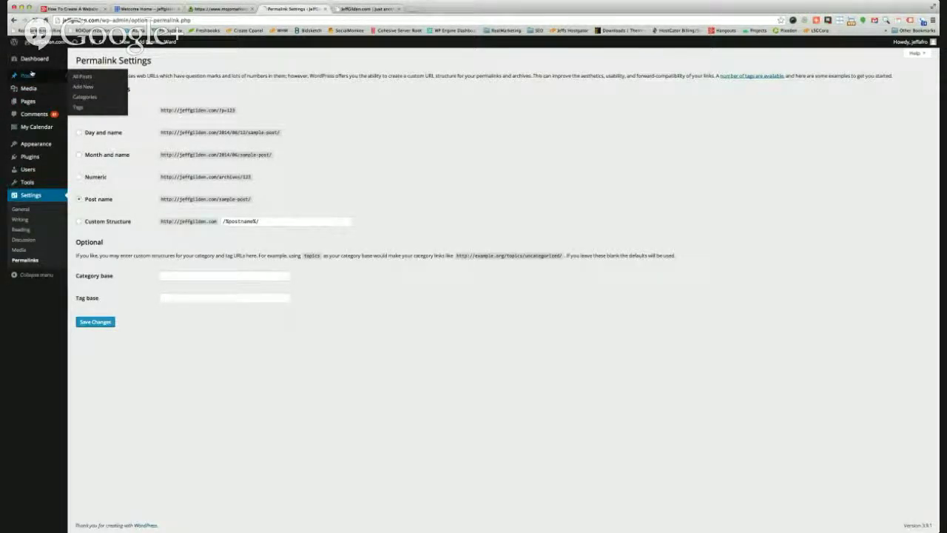
Post the comment 'Thanks!' on the live Hello world! post
{"action": "left_click", "coordinate": [32, 74]}
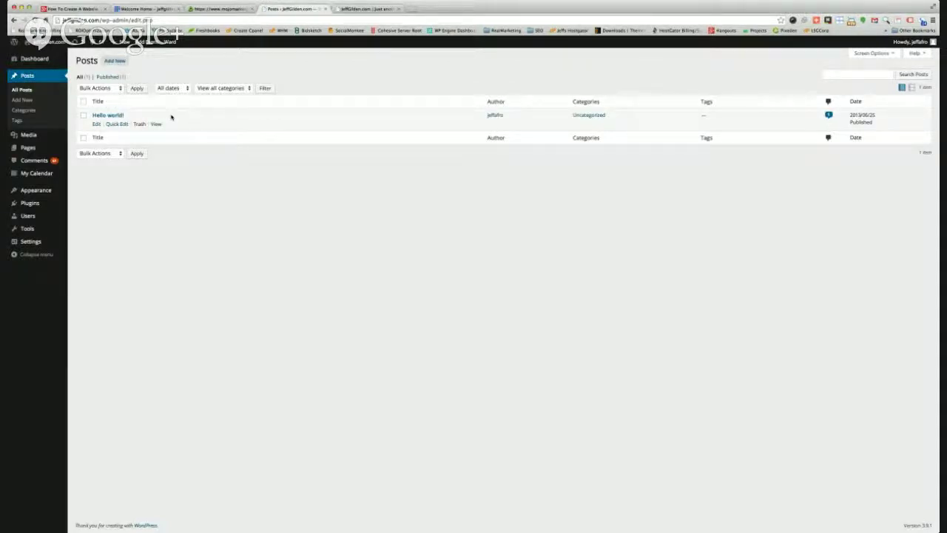
{"action": "left_click", "coordinate": [368, 8]}
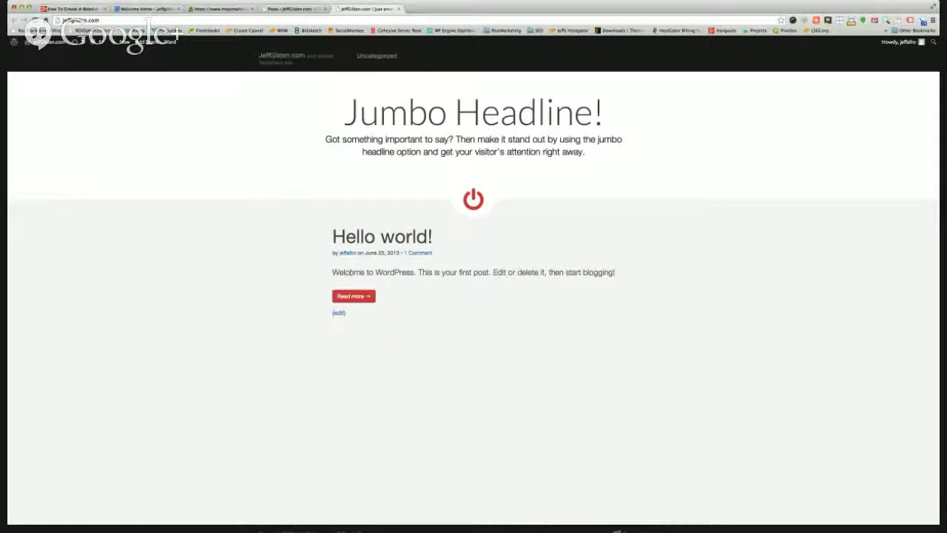
{"action": "left_click", "coordinate": [386, 238]}
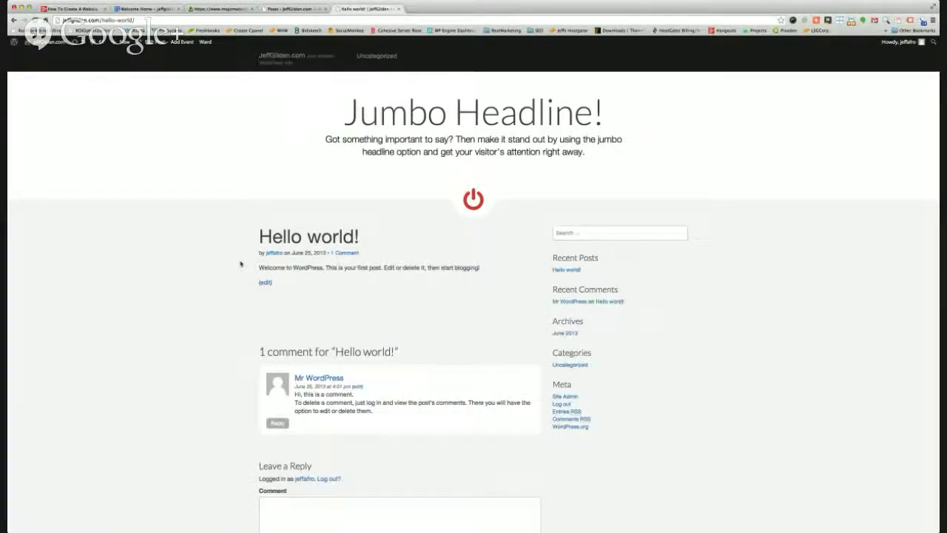
{"action": "scroll", "coordinate": [241, 264], "scroll_direction": "down", "scroll_amount": 3}
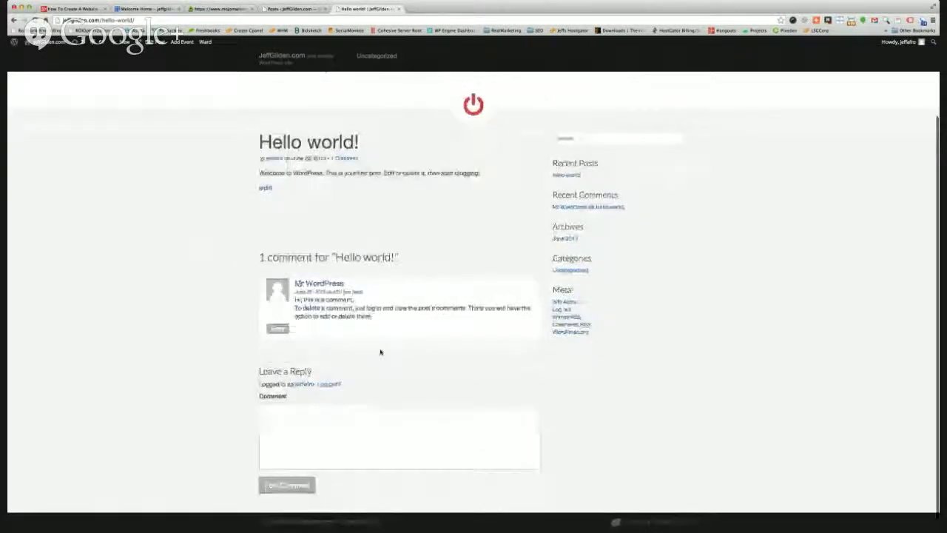
{"action": "left_click", "coordinate": [306, 433]}
{"action": "type", "text": "Thanks"}
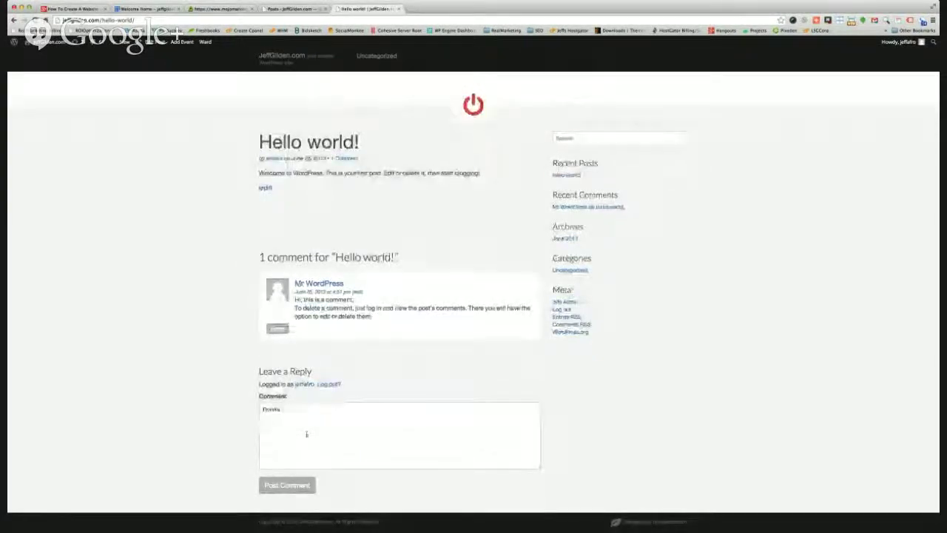
{"action": "type", "text": "!"}
{"action": "left_click", "coordinate": [297, 491]}
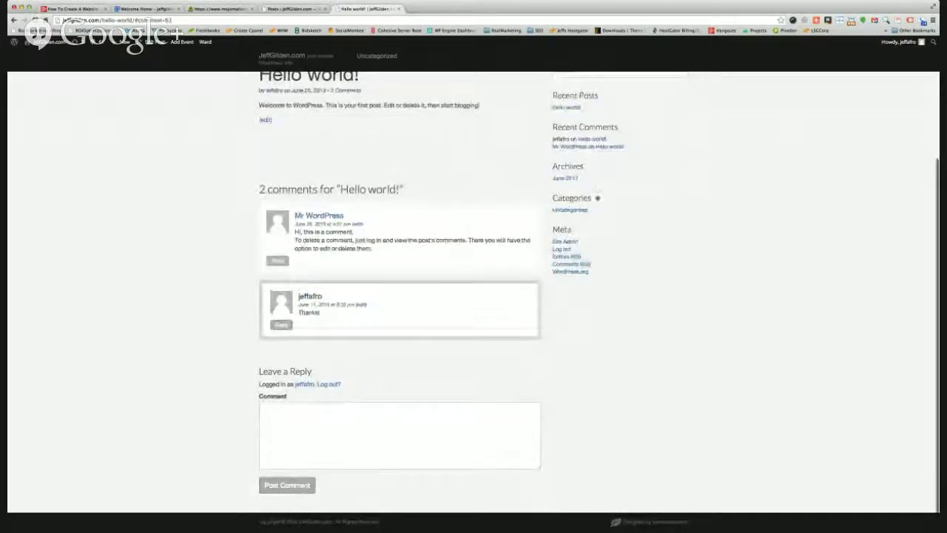
{"action": "scroll", "coordinate": [588, 182], "scroll_direction": "up", "scroll_amount": 2}
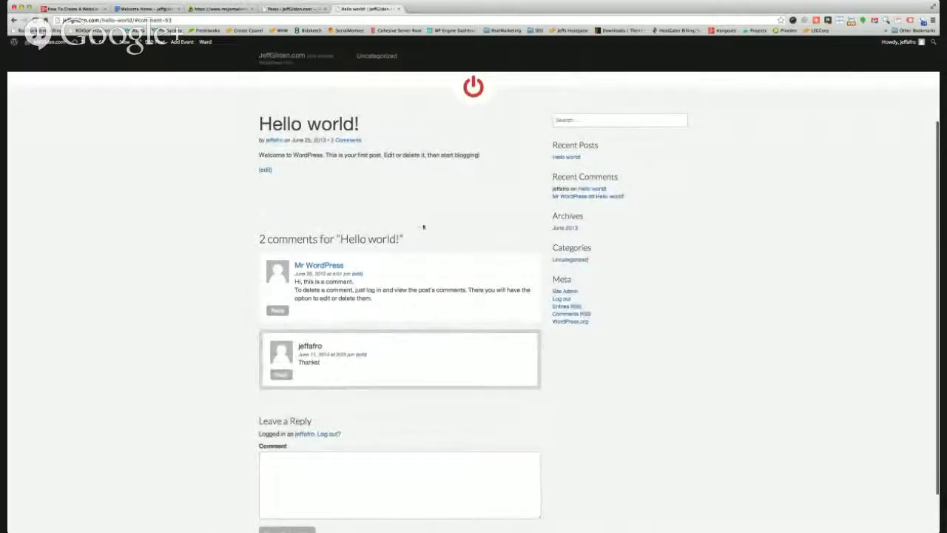
{"action": "scroll", "coordinate": [244, 259], "scroll_direction": "up", "scroll_amount": 3}
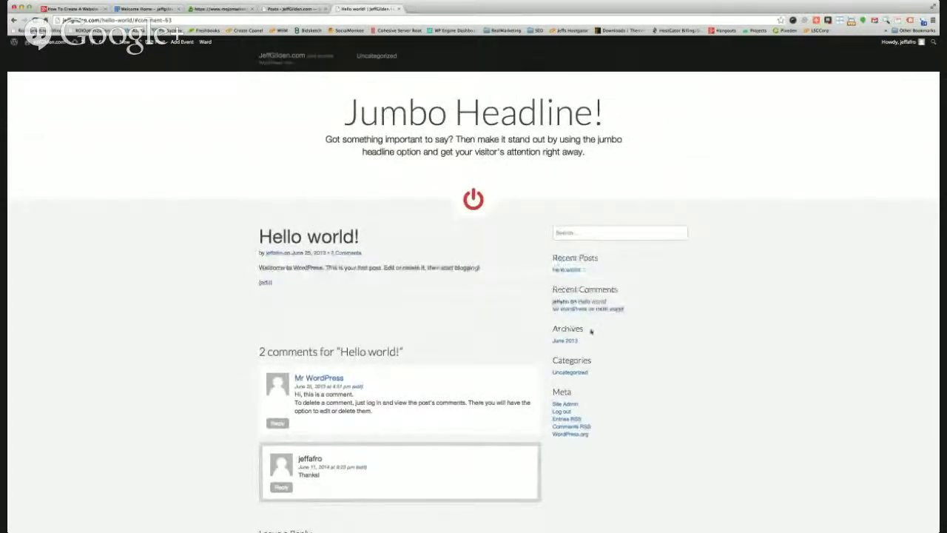
Open the Widgets page and compare the First Sidebar against the live post
{"action": "left_click", "coordinate": [293, 9]}
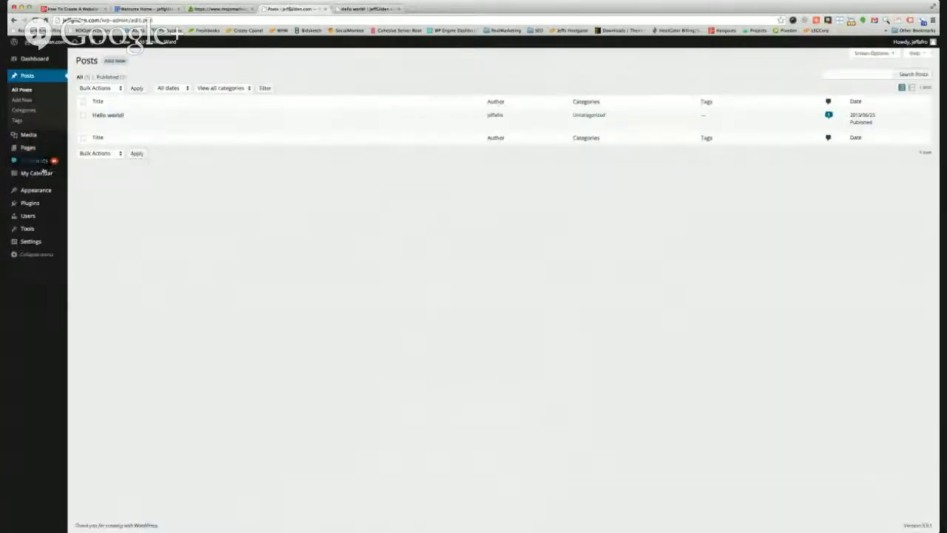
{"action": "mouse_move", "coordinate": [37, 191]}
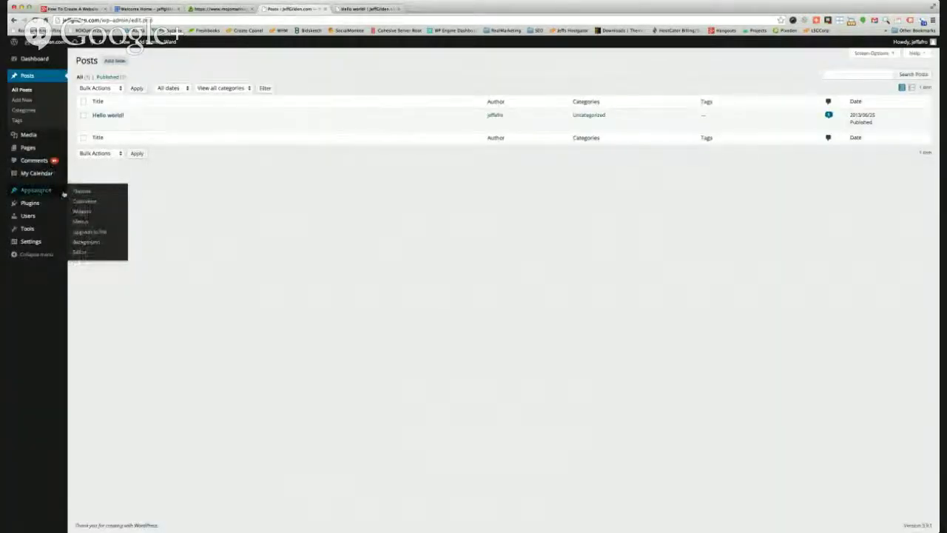
{"action": "left_click", "coordinate": [83, 212]}
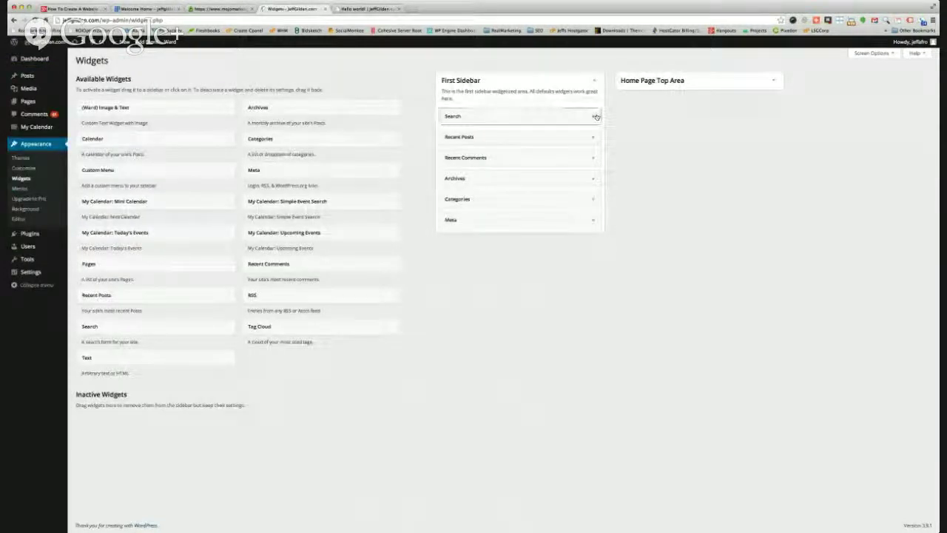
{"action": "mouse_move", "coordinate": [596, 116]}
{"action": "left_mouse_down"}
{"action": "mouse_move", "coordinate": [583, 207]}
{"action": "mouse_move", "coordinate": [596, 119]}
{"action": "left_mouse_up"}
{"action": "key", "text": "ctrl+Tab"}
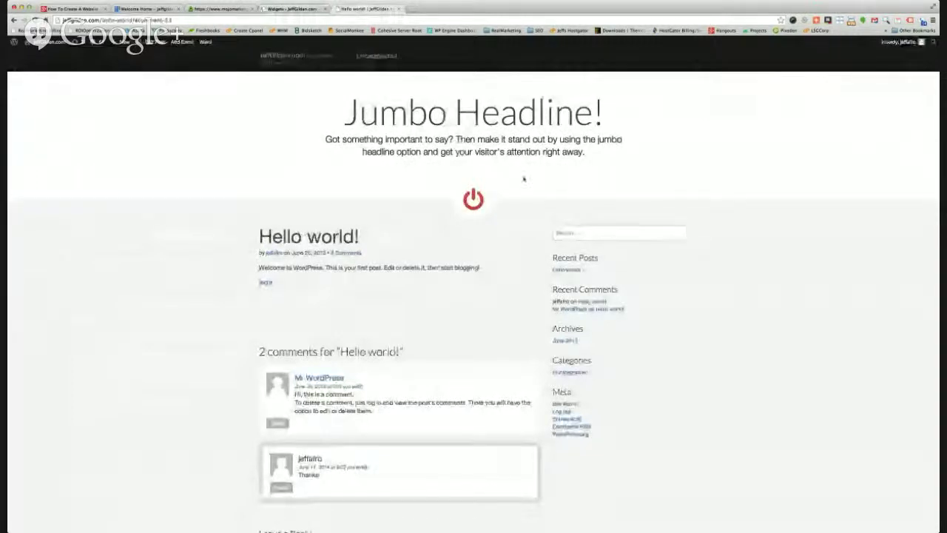
{"action": "key", "text": "ctrl+shift+Tab"}
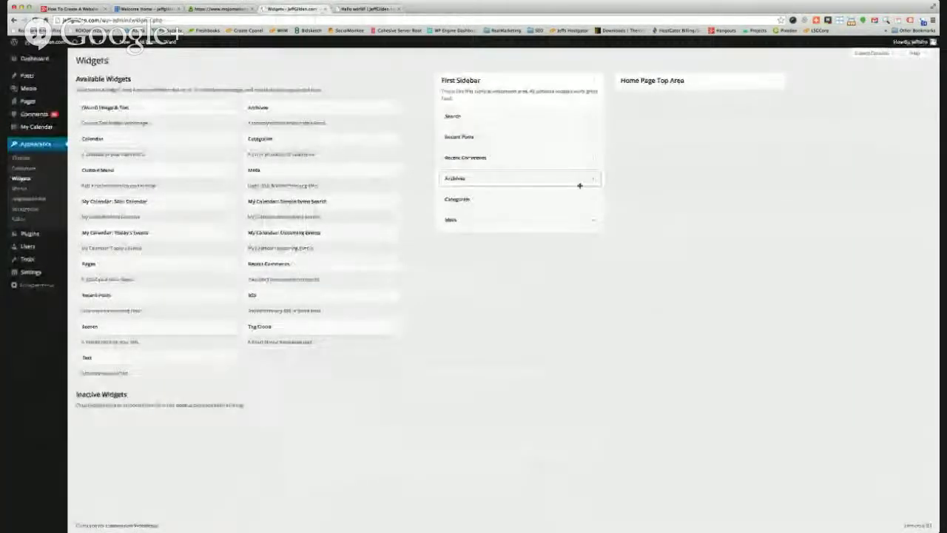
{"action": "left_click_drag", "start_coordinate": [580, 186], "coordinate": [596, 212]}
Delete the Meta widget from the First Sidebar and reload the live post
{"action": "left_click", "coordinate": [594, 220]}
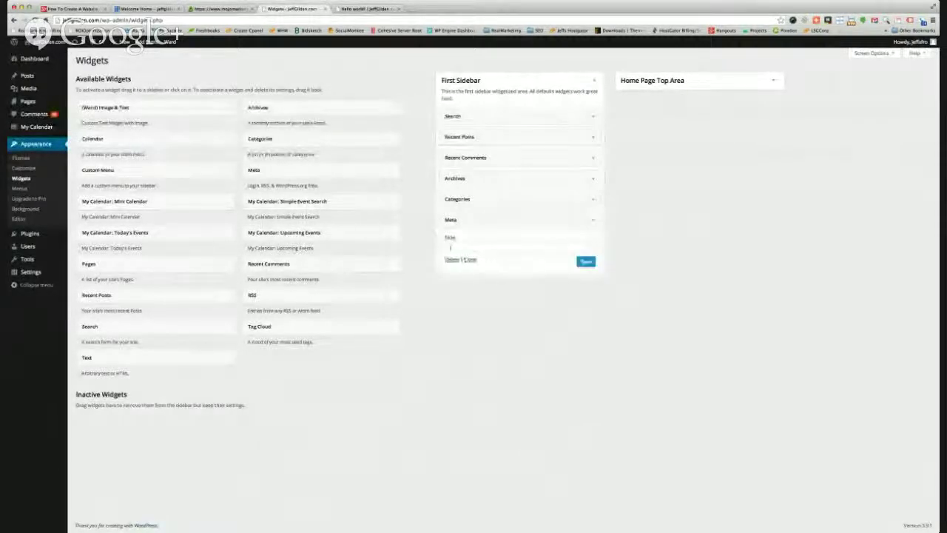
{"action": "left_click", "coordinate": [452, 259]}
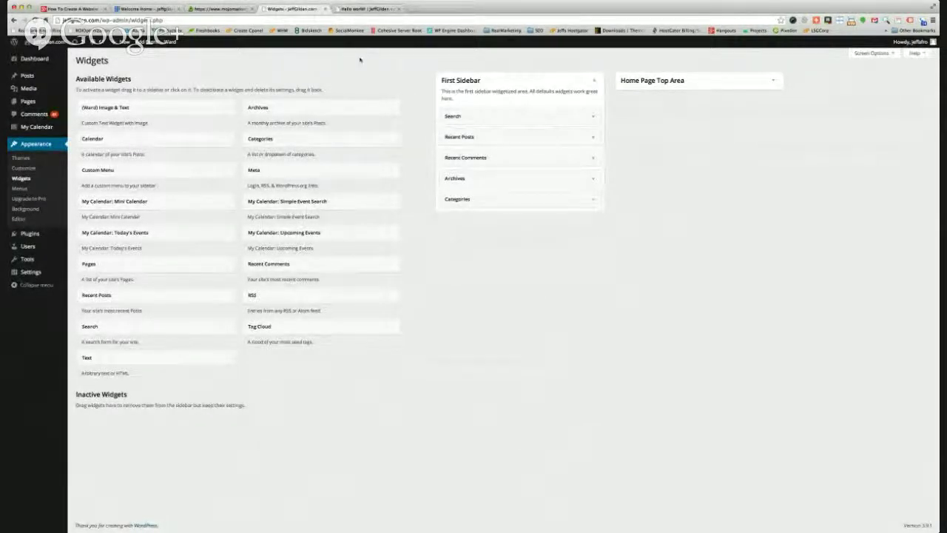
{"action": "left_click", "coordinate": [367, 8]}
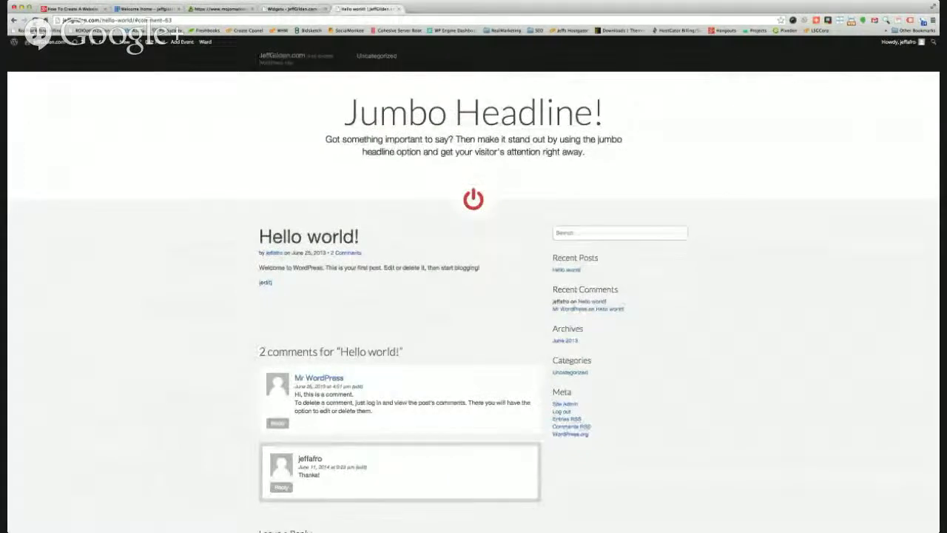
{"action": "key", "text": "super+r"}
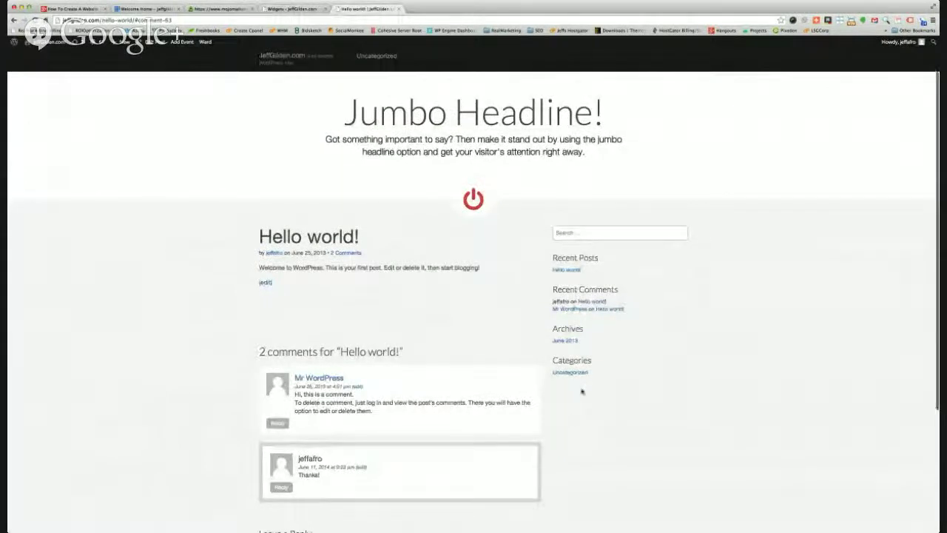
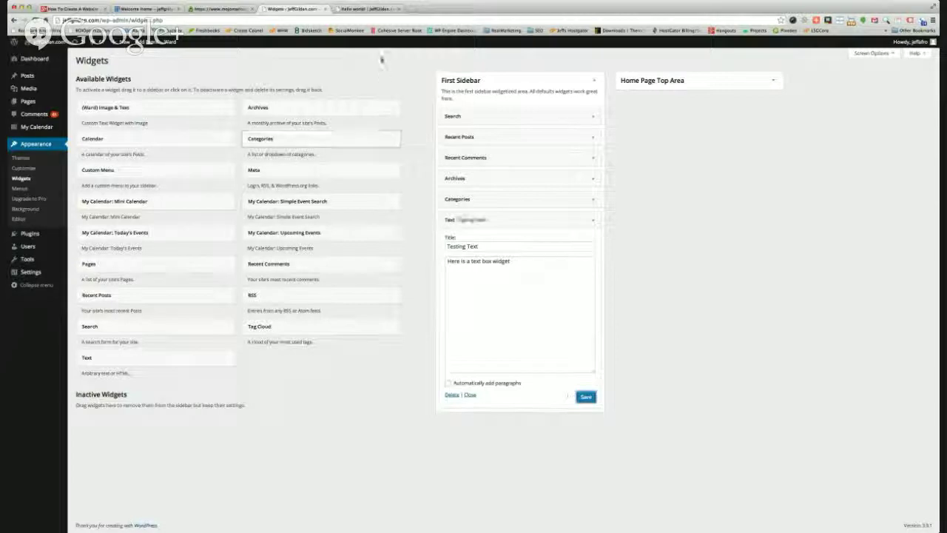
Confirm the Testing Text widget now shows in the live site's sidebar
{"action": "left_click", "coordinate": [370, 9]}
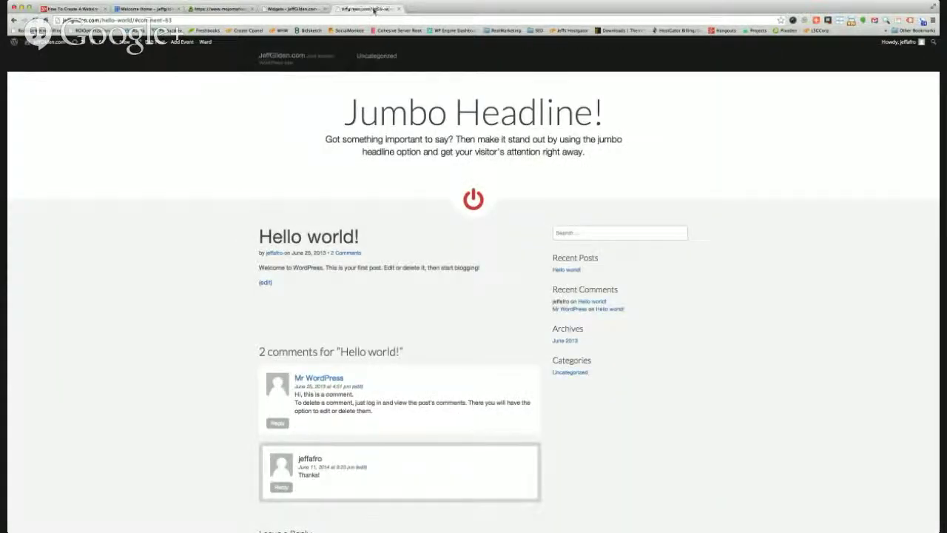
{"action": "left_click_drag", "start_coordinate": [552, 388], "coordinate": [626, 408]}
{"action": "left_click", "coordinate": [649, 424]}
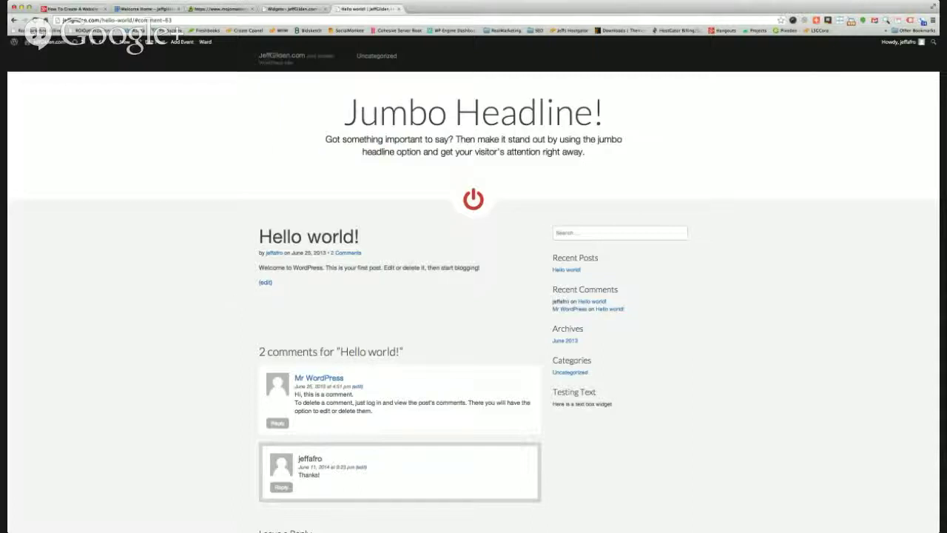
Collapse the Testing Text widget's settings on the Widgets page, then recheck the live site
{"action": "left_click", "coordinate": [296, 9]}
{"action": "left_click", "coordinate": [520, 220]}
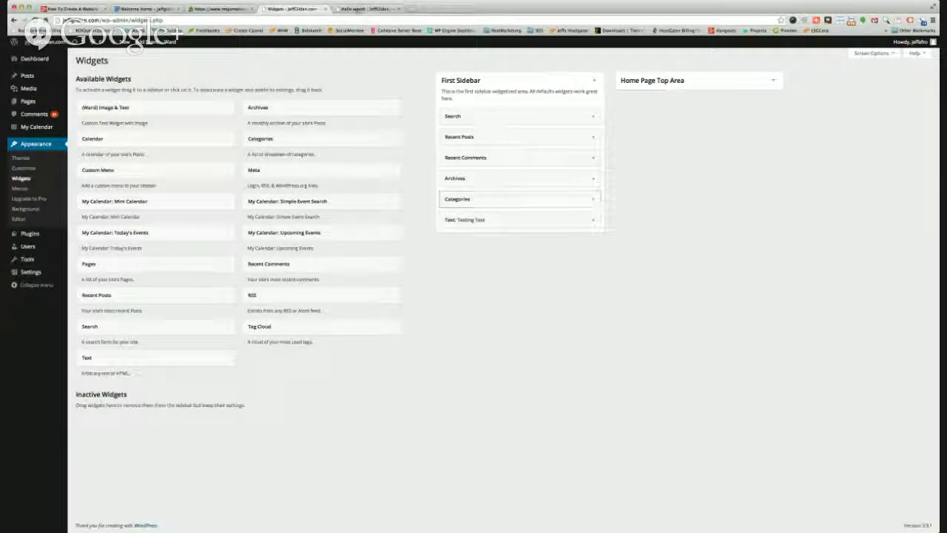
{"action": "left_click", "coordinate": [361, 10]}
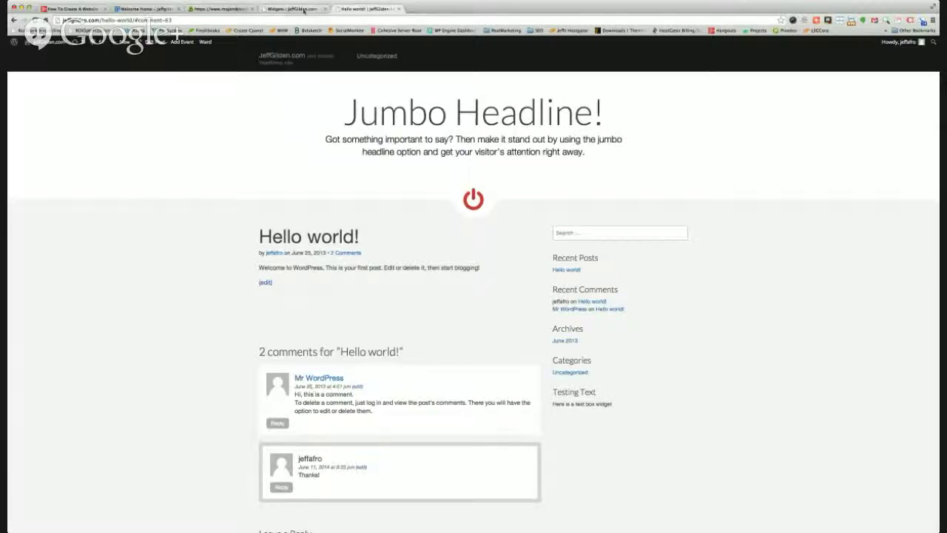
{"action": "left_click", "coordinate": [293, 8]}
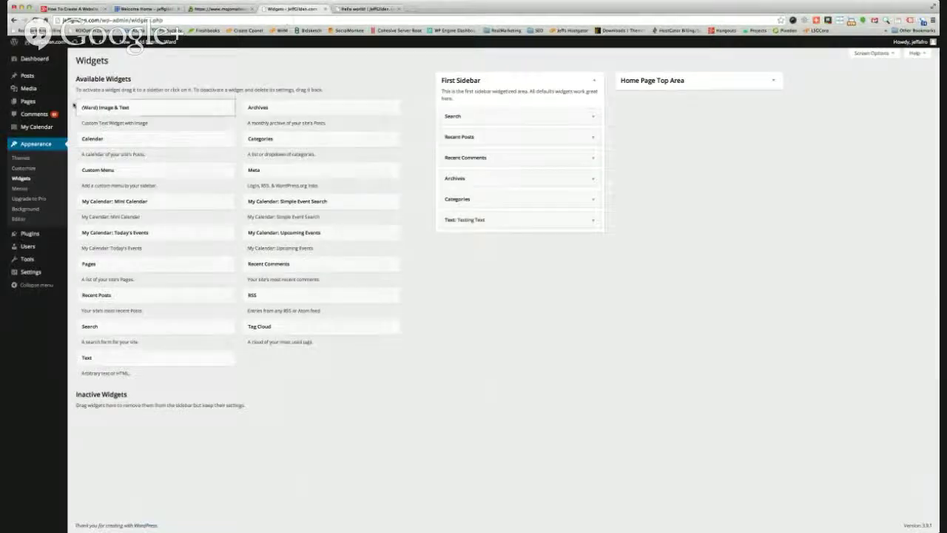
Create a new page titled 'My Awesome Page'
{"action": "left_click", "coordinate": [33, 105]}
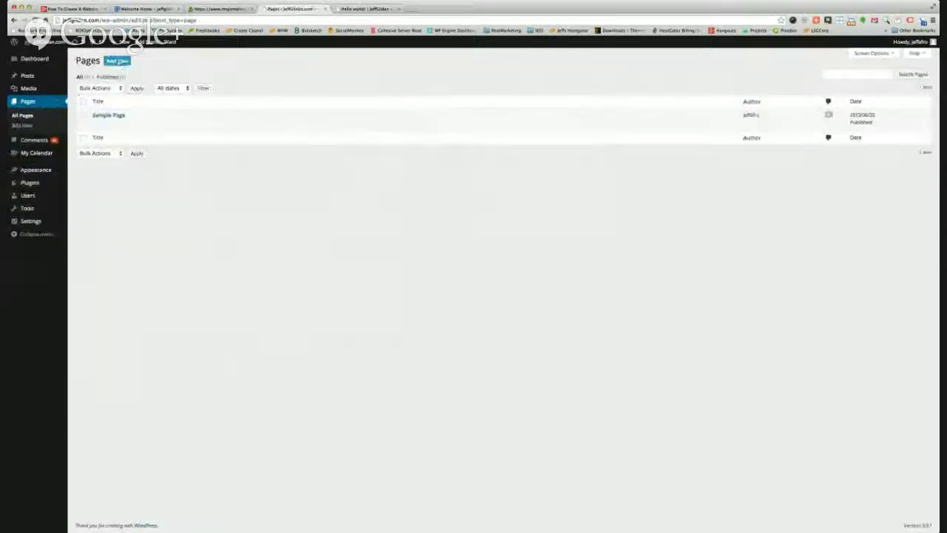
{"action": "left_click", "coordinate": [117, 60]}
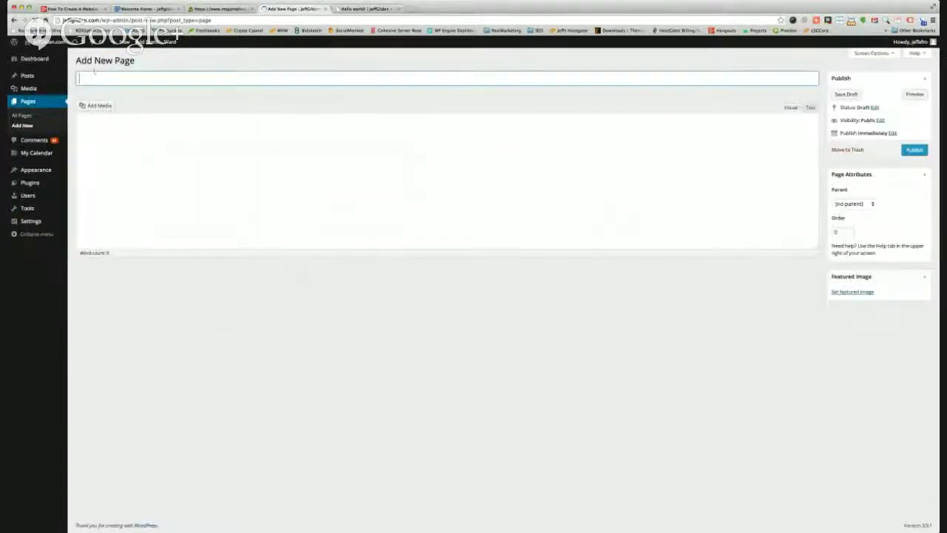
{"action": "type", "text": "M"}
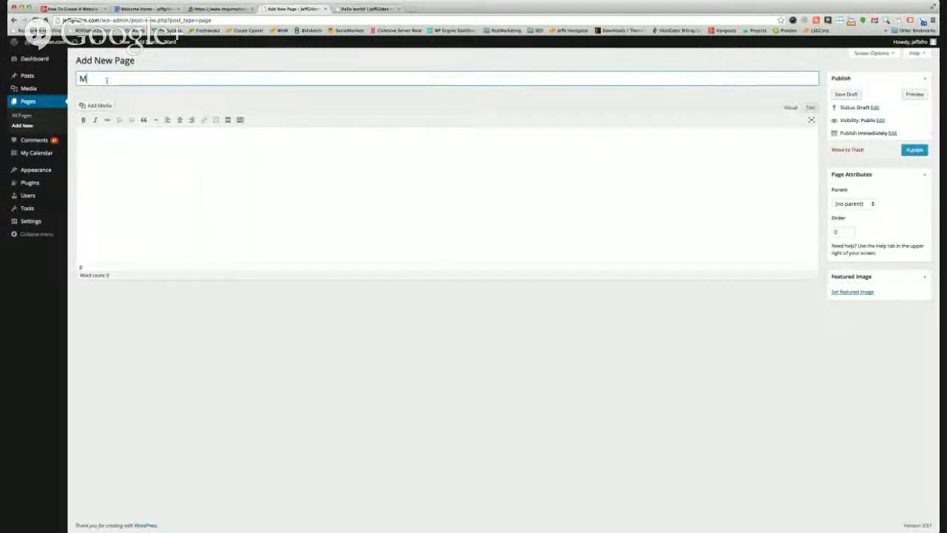
{"action": "type", "text": "y Awesome "}
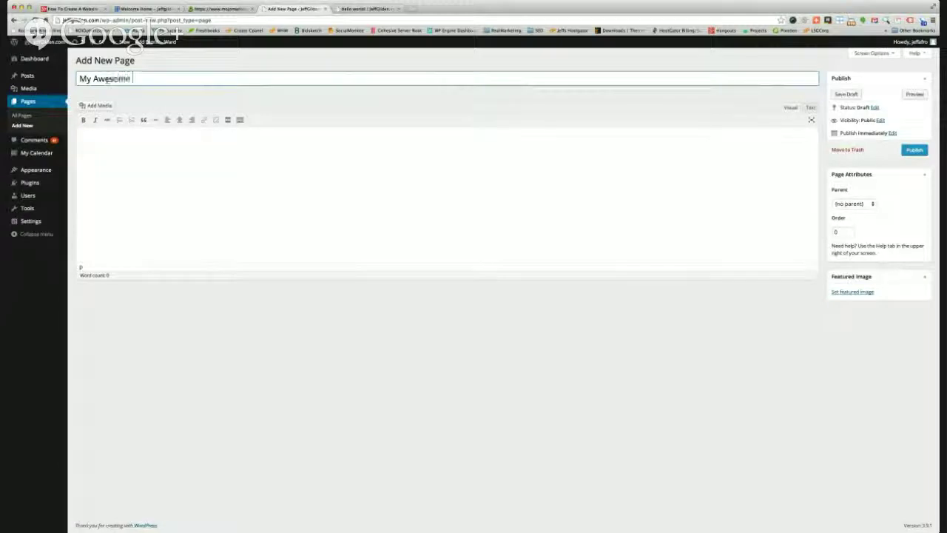
{"action": "type", "text": "Page"}
Enter 'Here is some text' as the page's body text
{"action": "key", "text": "Tab"}
{"action": "type", "text": "Here"}
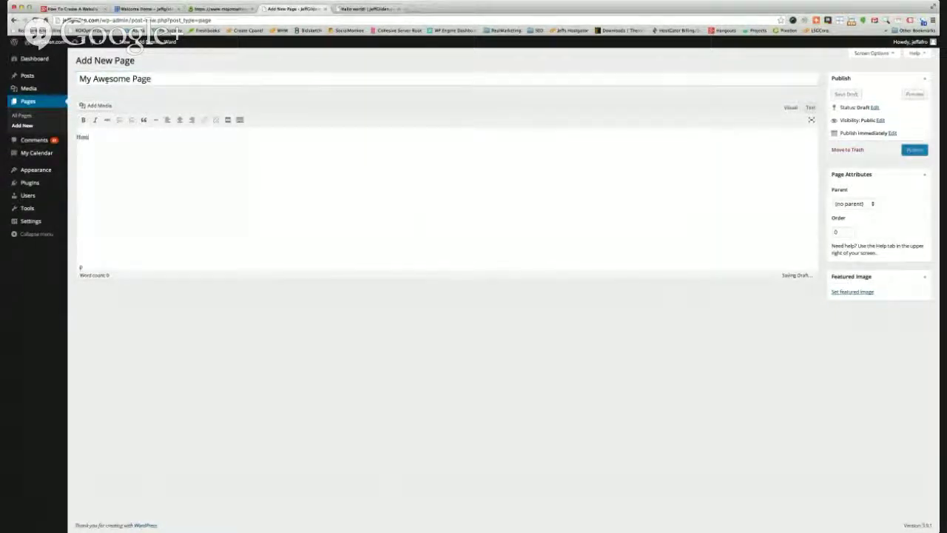
{"action": "type", "text": " is some text"}
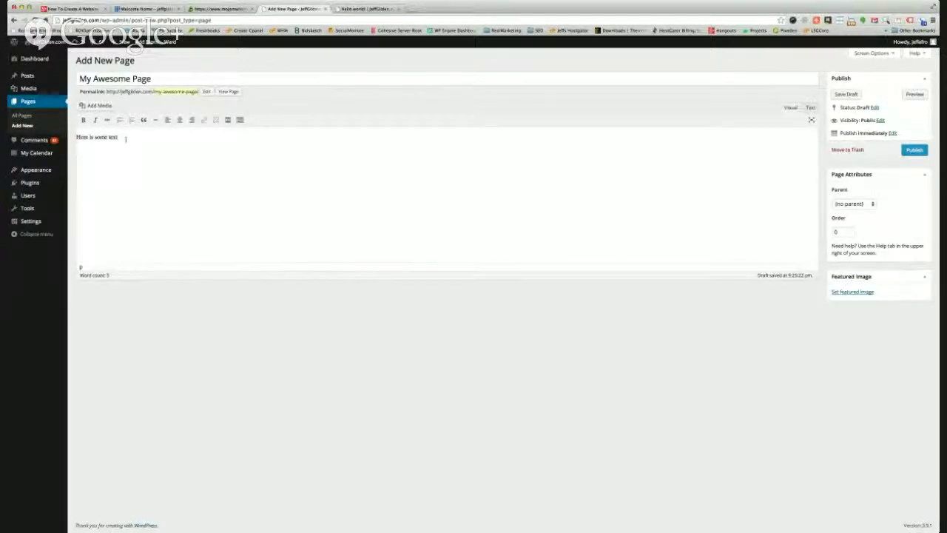
{"action": "left_click_drag", "start_coordinate": [123, 138], "coordinate": [58, 137]}
{"action": "left_click", "coordinate": [326, 325]}
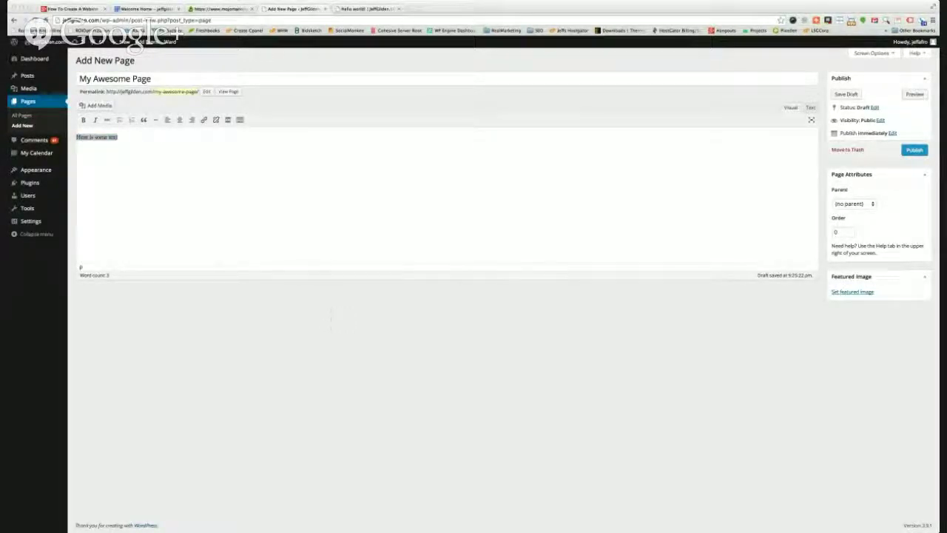